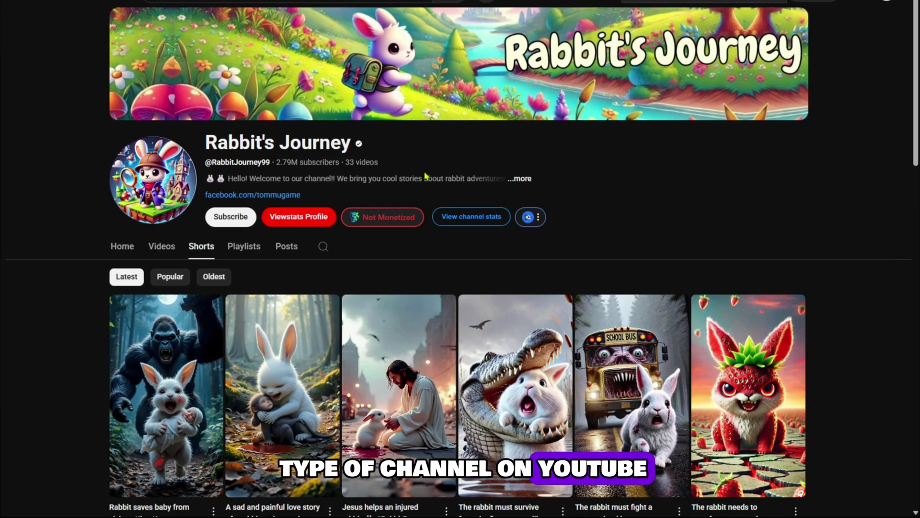
# Open the Rabbit's Journey channel's full description and select its stats lines.
pyautogui.scroll(-8, 248, 398)
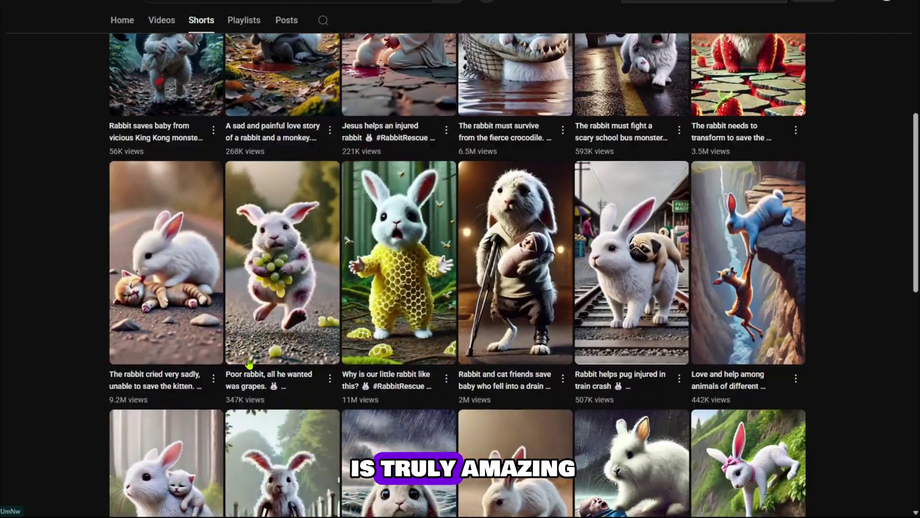
pyautogui.scroll(-8, 312, 325)
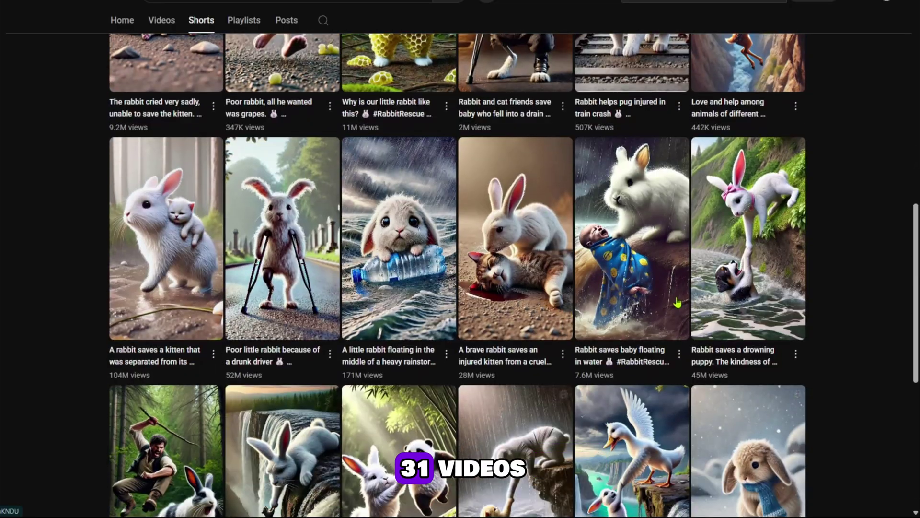
pyautogui.scroll(16, 312, 326)
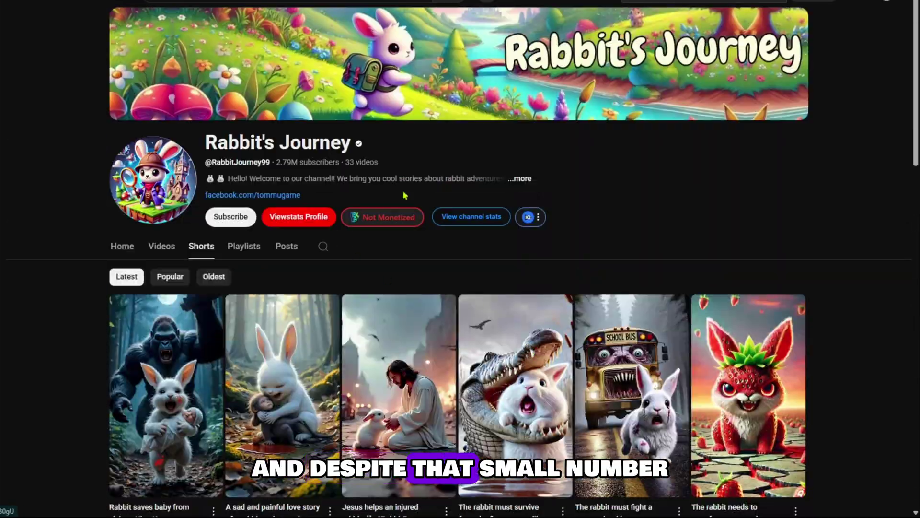
pyautogui.click(519, 180)
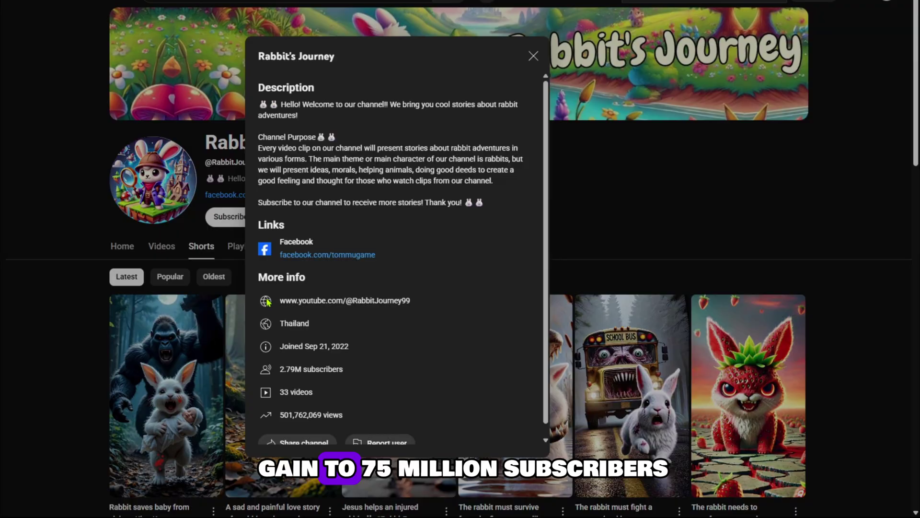
pyautogui.moveTo(267, 301); pyautogui.dragTo(401, 428)
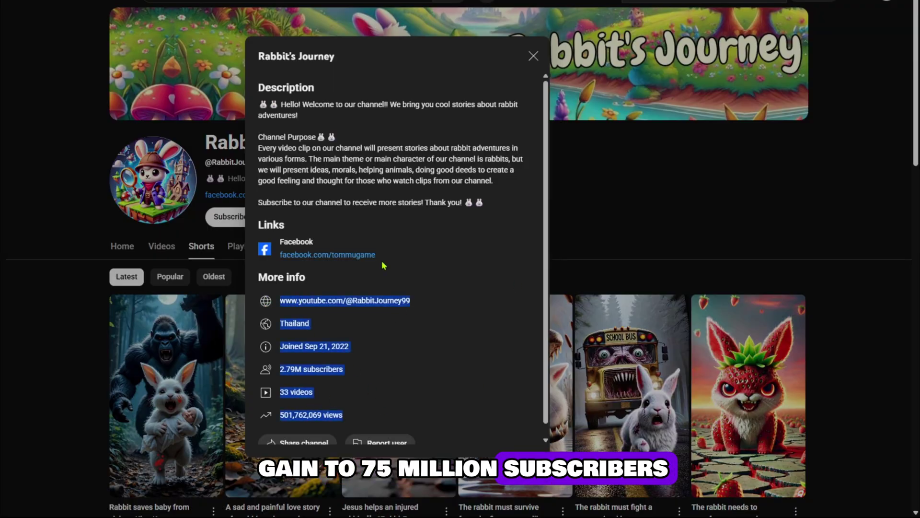
pyautogui.click(365, 169)
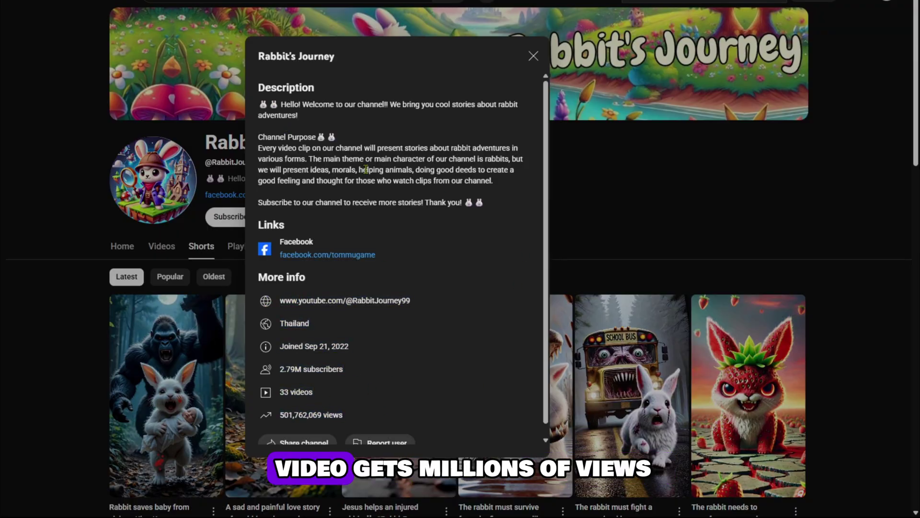
# Close the channel details and sort the channel's Shorts by Popular.
pyautogui.click(533, 57)
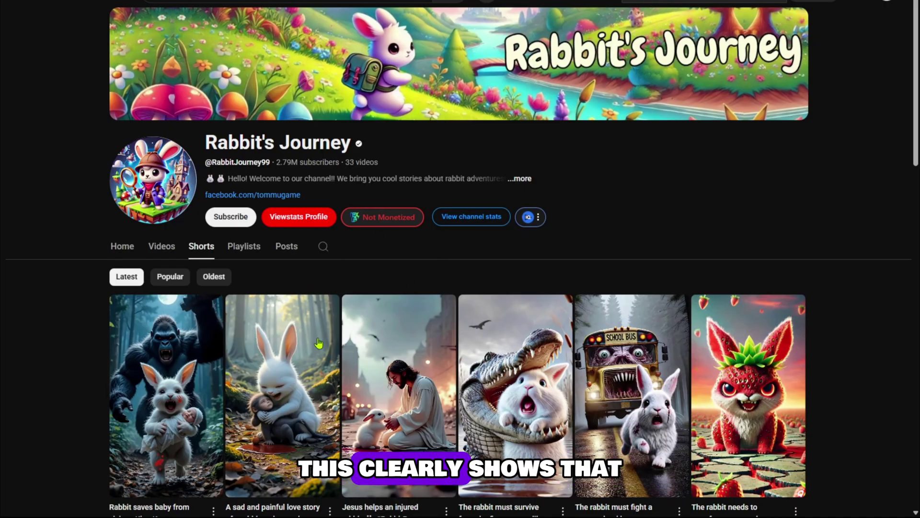
pyautogui.scroll(-2, 318, 342)
pyautogui.click(186, 170)
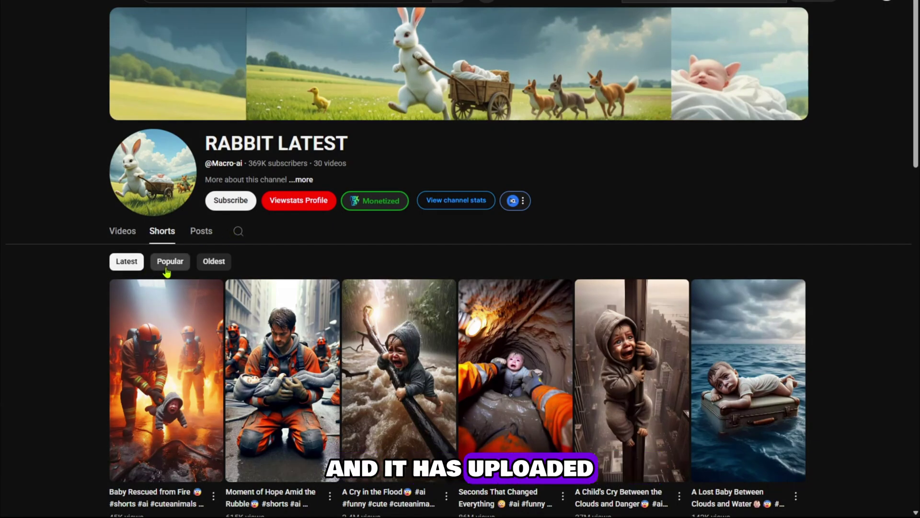
# Sort RABBIT LATEST's Shorts by Popular, check its subscriber and view stats, and browse the Shorts.
pyautogui.click(166, 270)
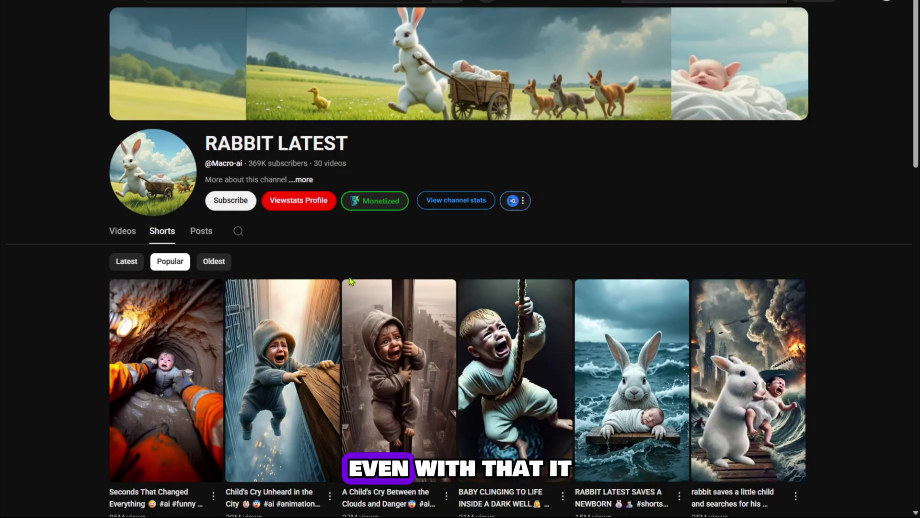
pyautogui.click(303, 181)
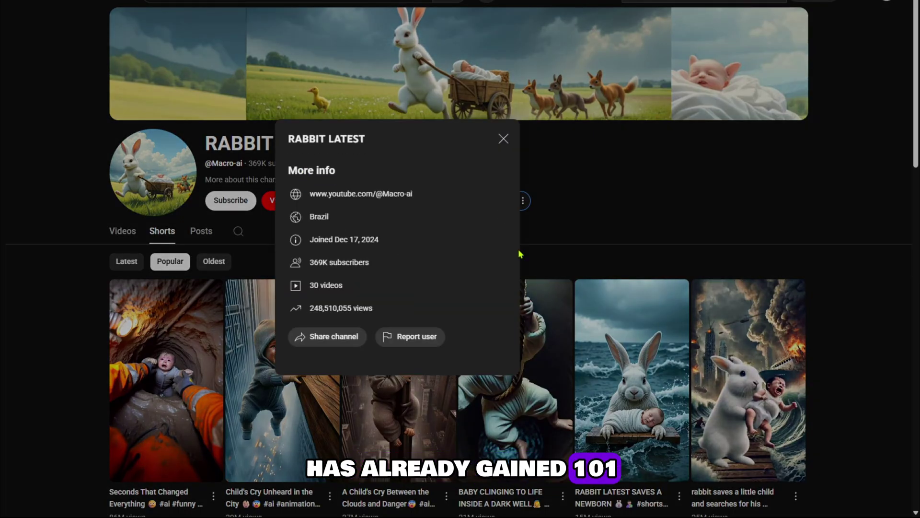
pyautogui.moveTo(307, 197); pyautogui.dragTo(435, 299)
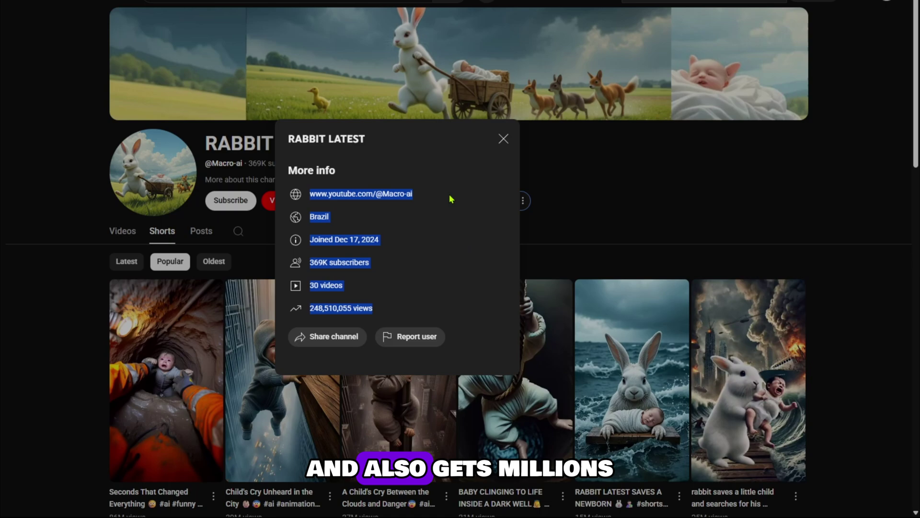
pyautogui.click(495, 167)
pyautogui.click(503, 140)
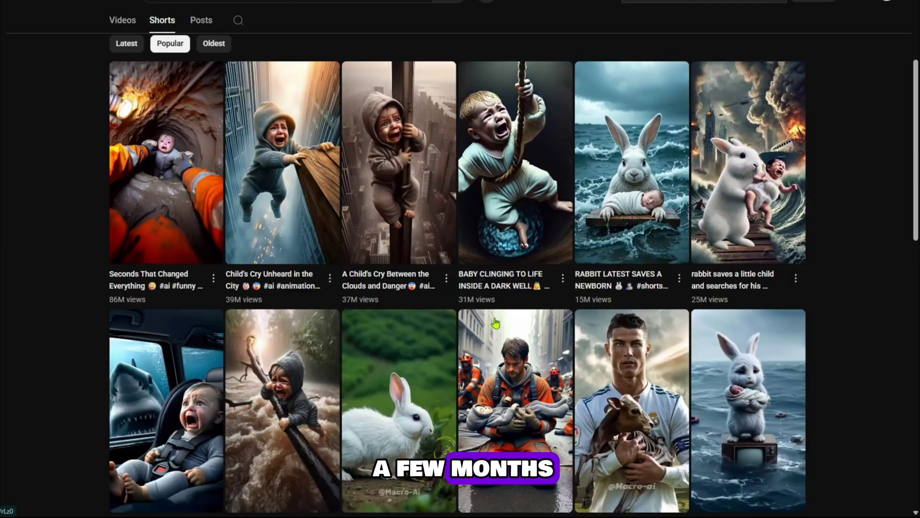
pyautogui.scroll(-4, 434, 250)
pyautogui.scroll(-6, 717, 242)
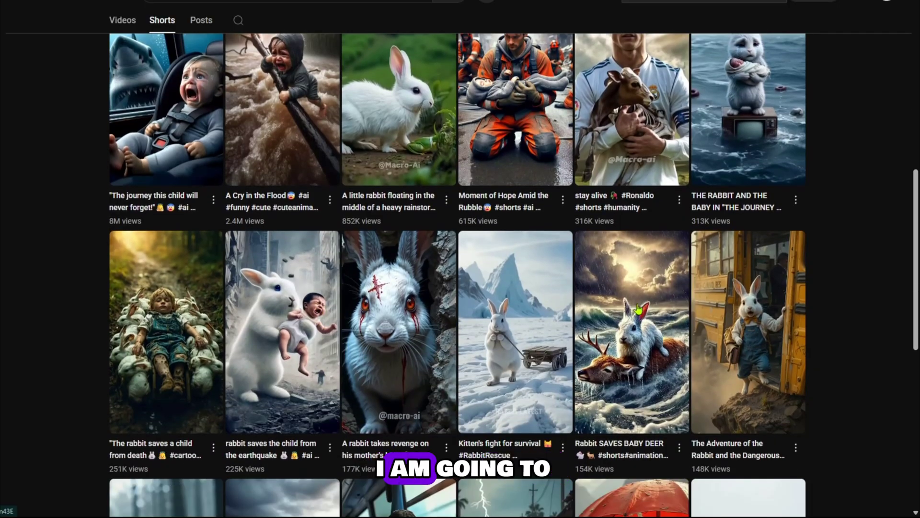
pyautogui.scroll(-2, 330, 335)
pyautogui.scroll(-7, 527, 371)
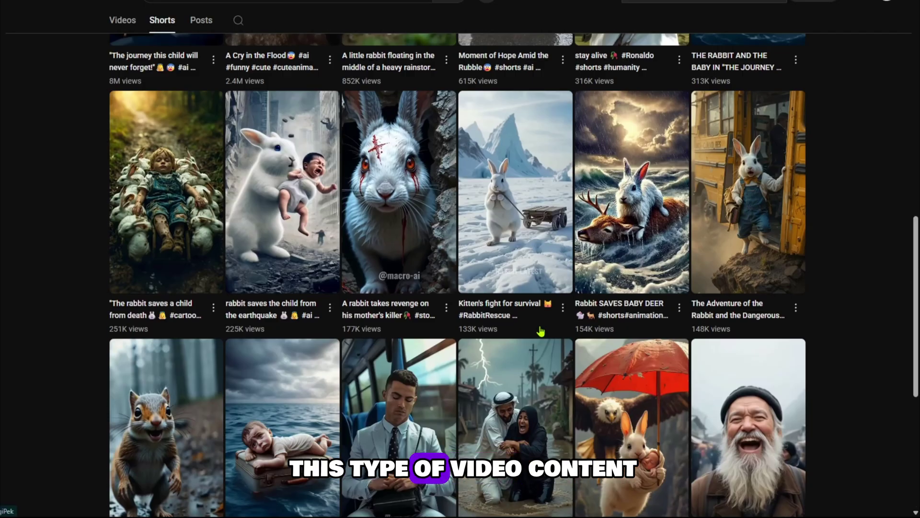
pyautogui.scroll(14, 540, 330)
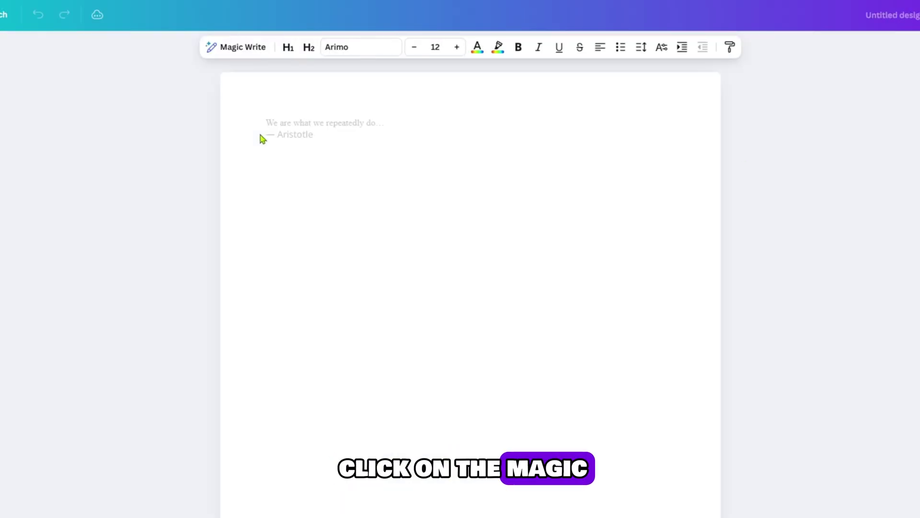
# Prompt Magic Write for a story about a running rabbit pursued by people, fixing 'exapmle' to 'example'.
pyautogui.click(236, 78)
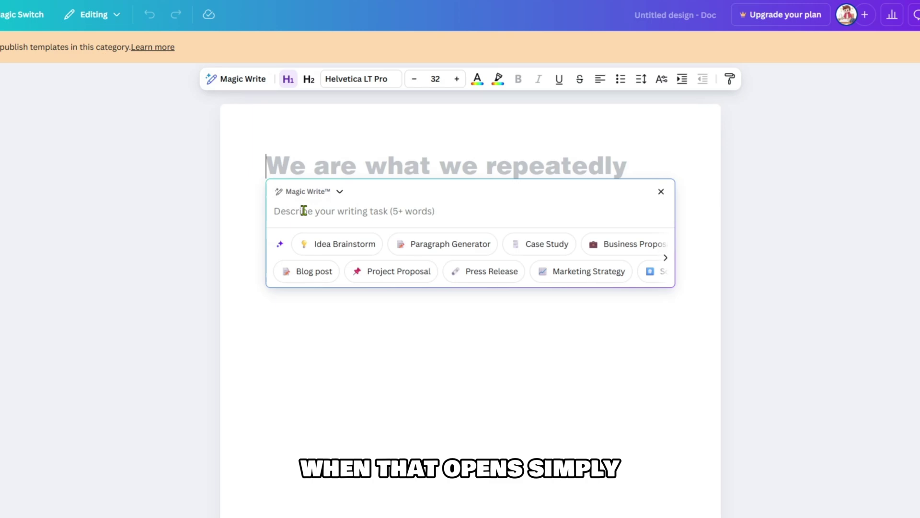
pyautogui.write('i want to create a ')
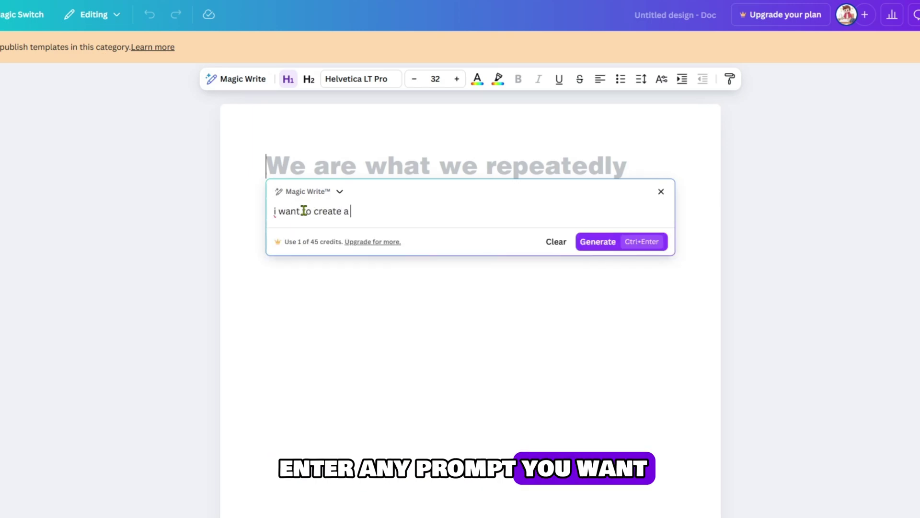
pyautogui.write('rabbit story for exapmle a rabbit is running and some pe')
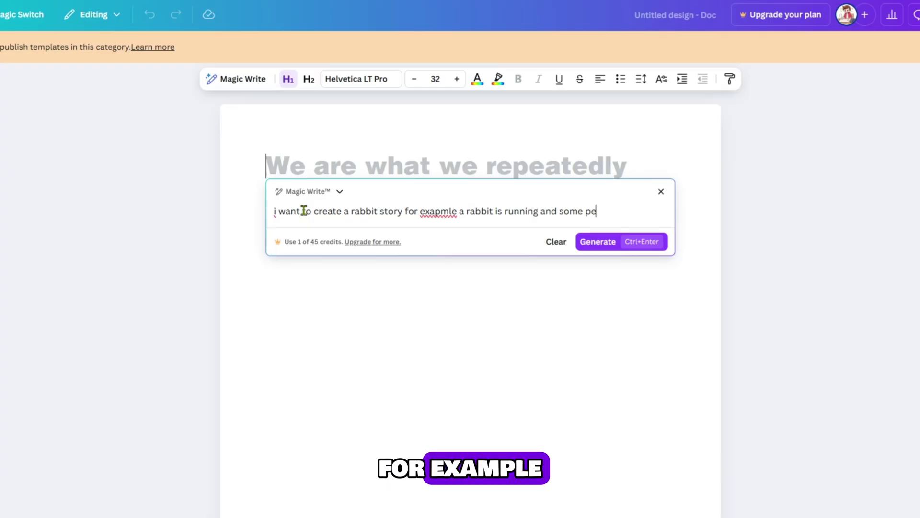
pyautogui.write('ople are trying to kill him')
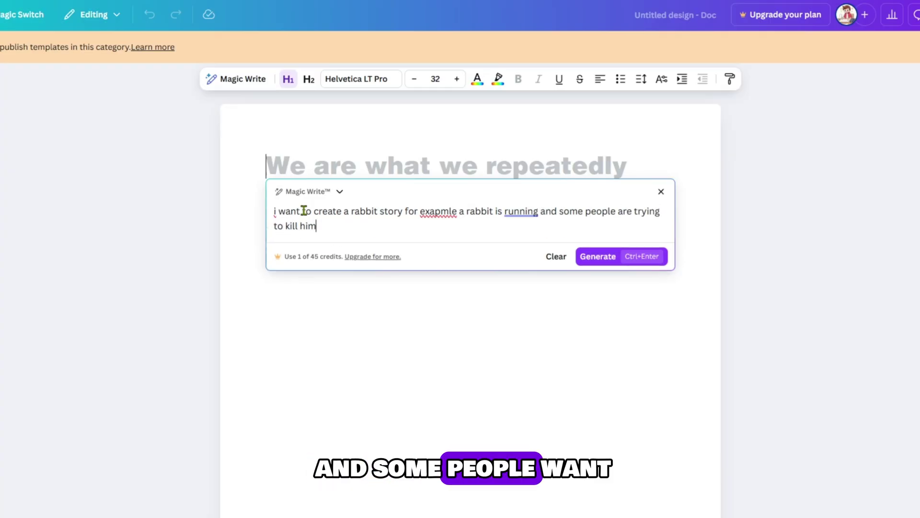
pyautogui.write(' give me 6 prompt req')
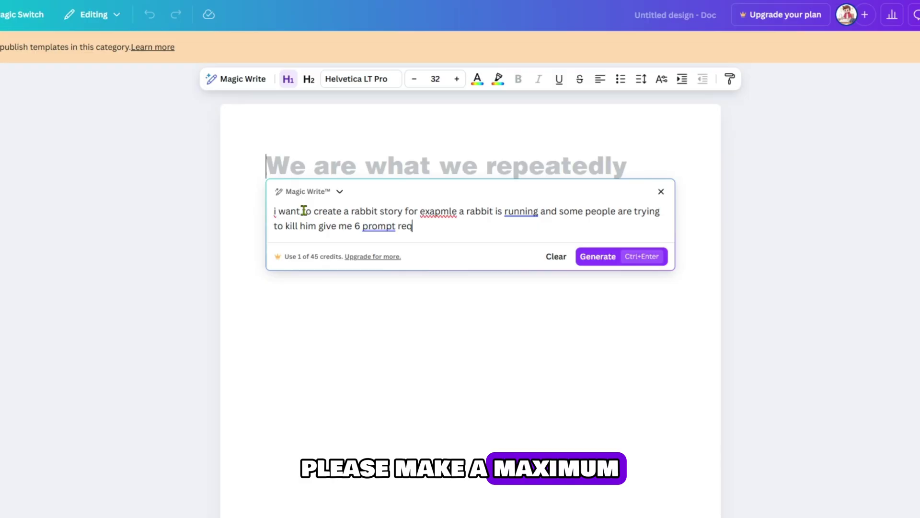
pyautogui.write('uierd the story hd')
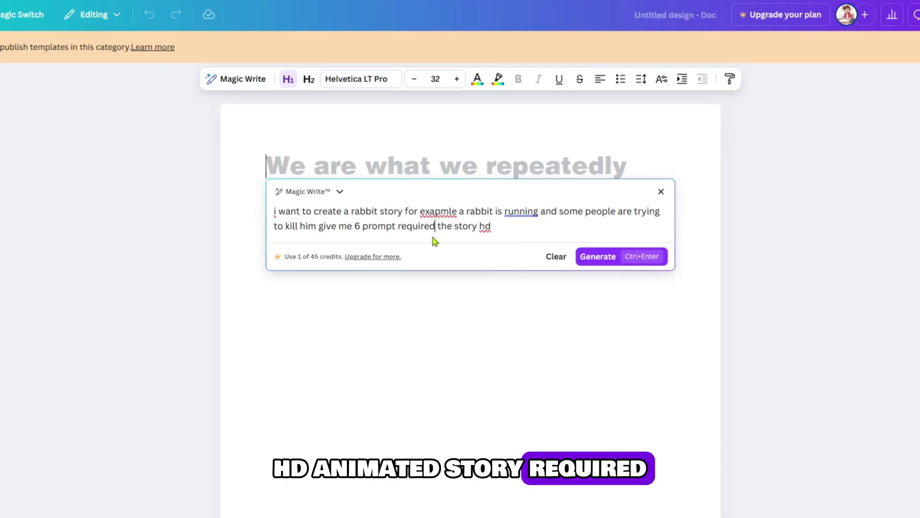
pyautogui.rightClick(438, 210)
pyautogui.click(477, 217)
pyautogui.click(594, 256)
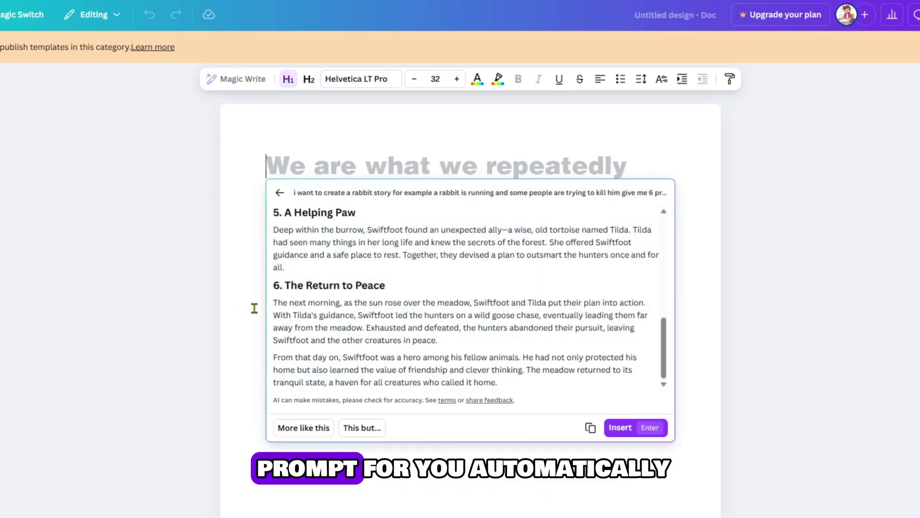
# Paste the generated Swiftfoot story into a new Notepad note, then request More like this.
pyautogui.scroll(10, 281, 229)
pyautogui.moveTo(281, 230); pyautogui.dragTo(618, 378)
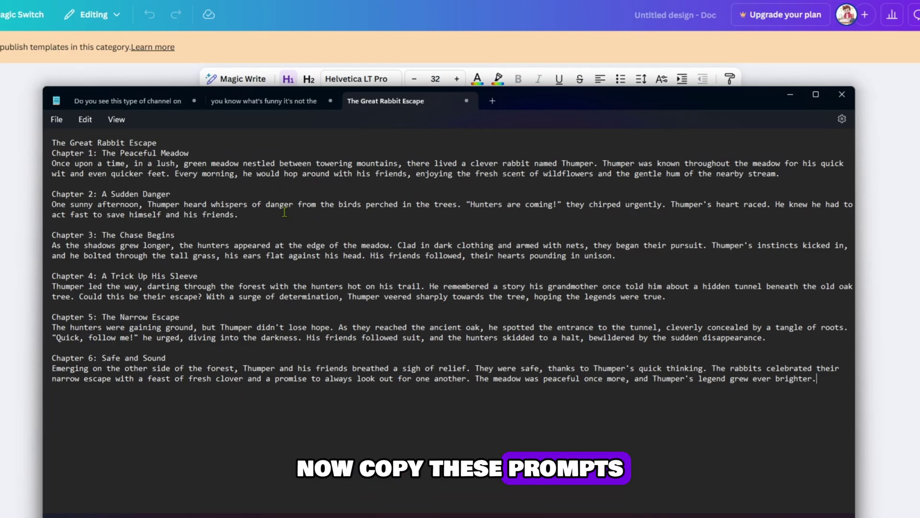
pyautogui.click(492, 101)
pyautogui.rightClick(114, 166)
pyautogui.click(144, 249)
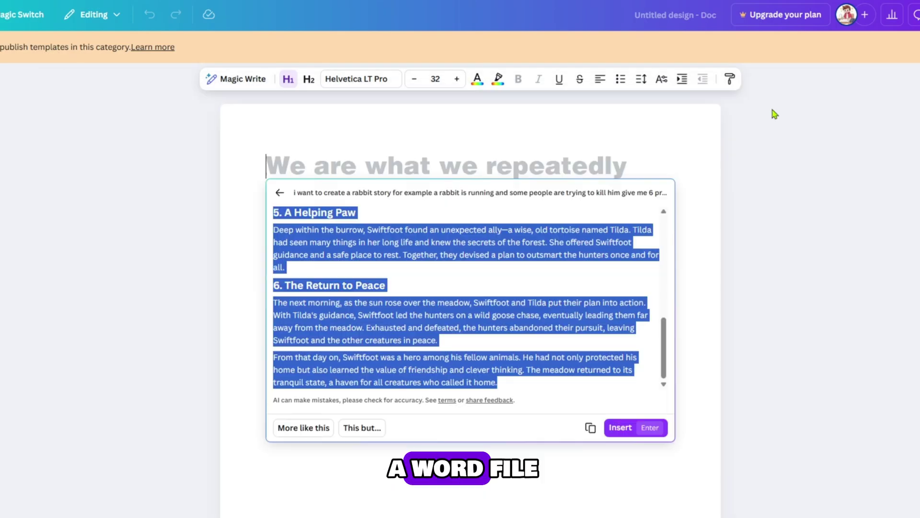
pyautogui.click(316, 249)
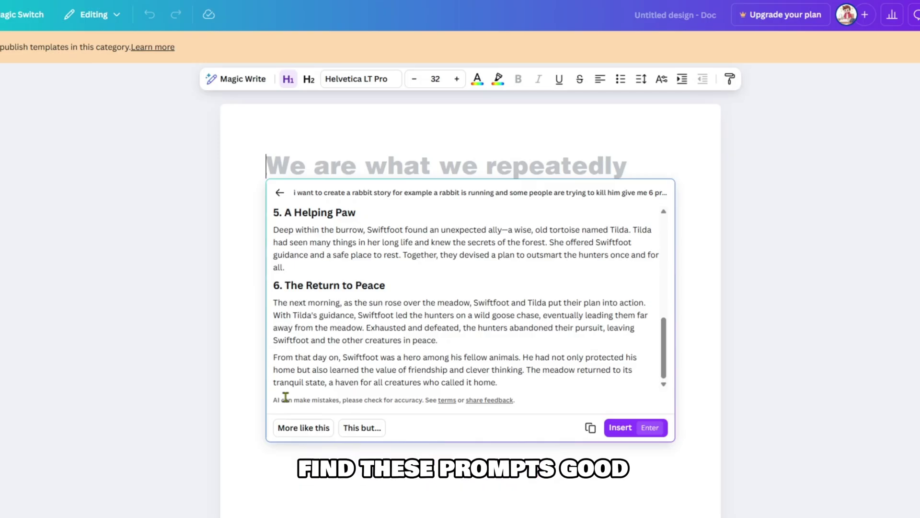
pyautogui.click(304, 428)
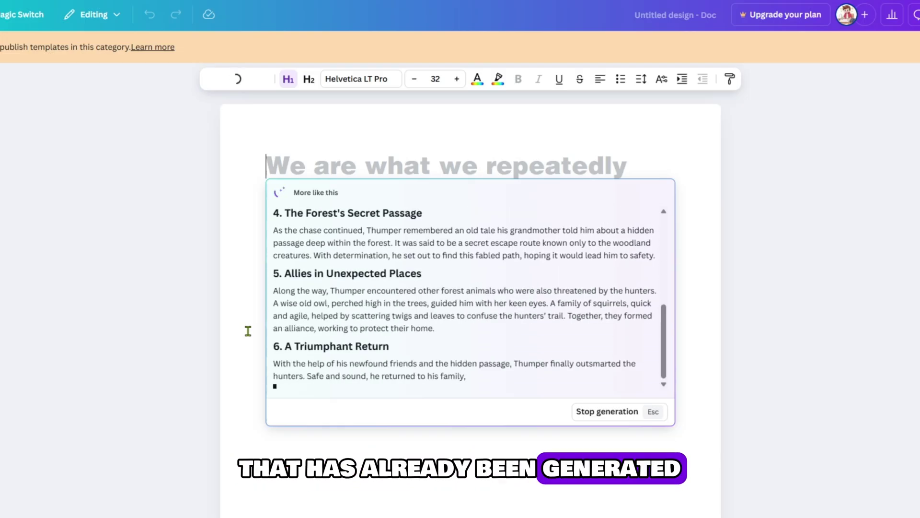
# Ask Magic Write to change the story's character, correcting the typo to 'character', and review the Clever Fox version.
pyautogui.scroll(10, 383, 281)
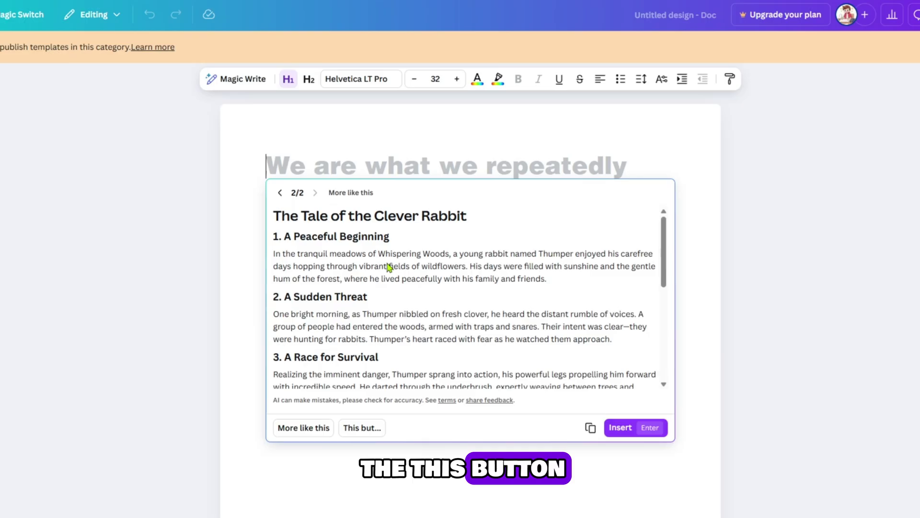
pyautogui.scroll(-10, 476, 249)
pyautogui.click(362, 428)
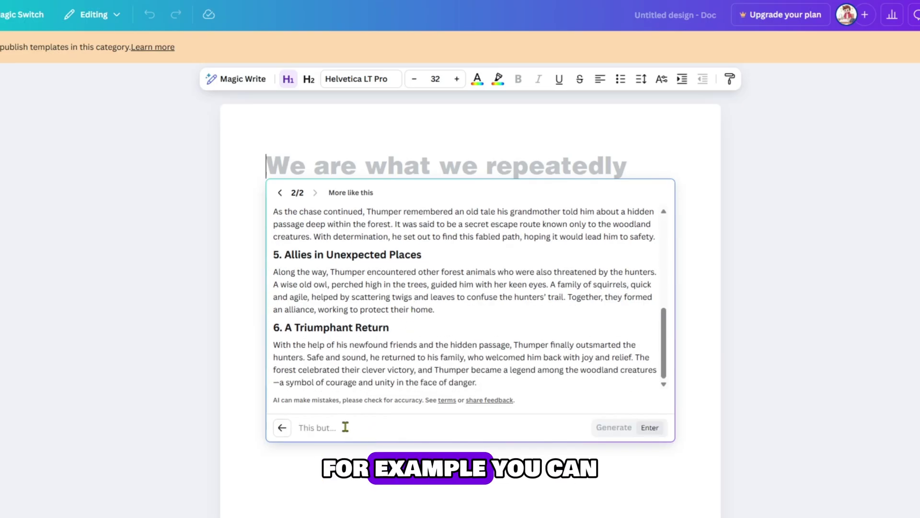
pyautogui.write('please')
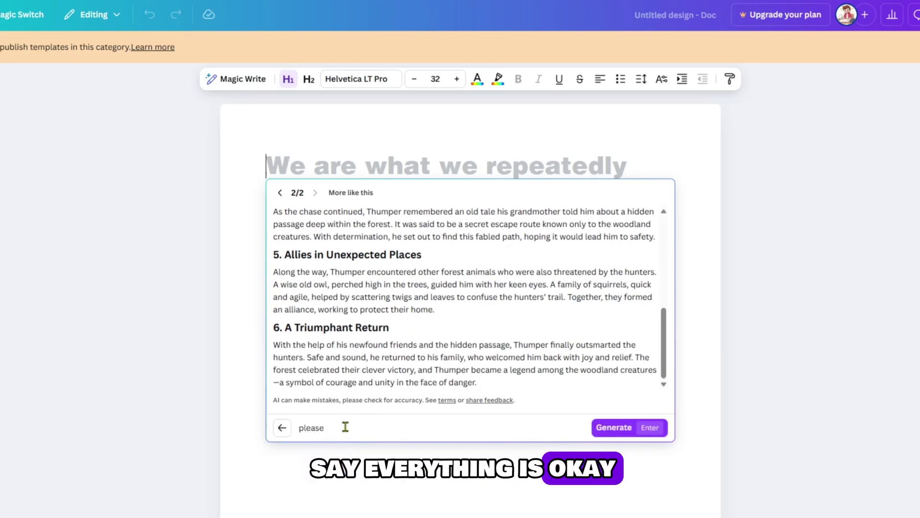
pyautogui.write(' change the charecter')
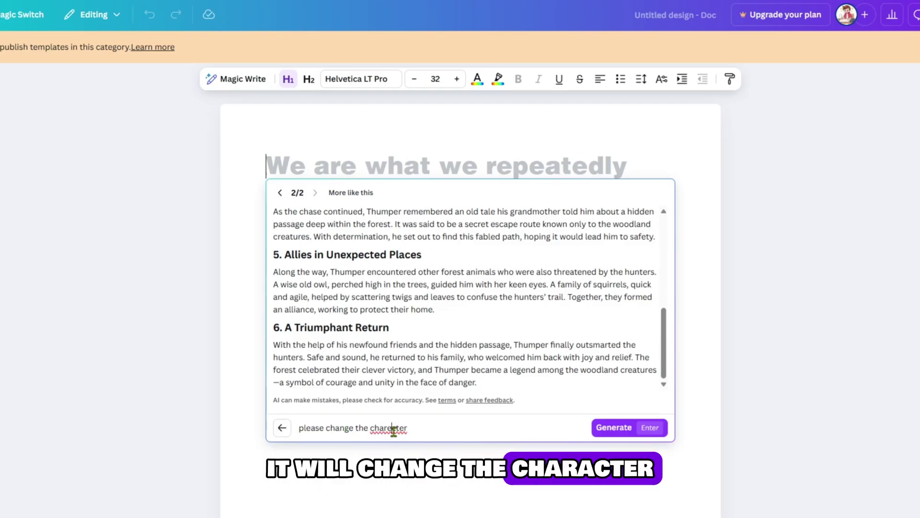
pyautogui.rightClick(393, 430)
pyautogui.click(433, 302)
pyautogui.click(615, 424)
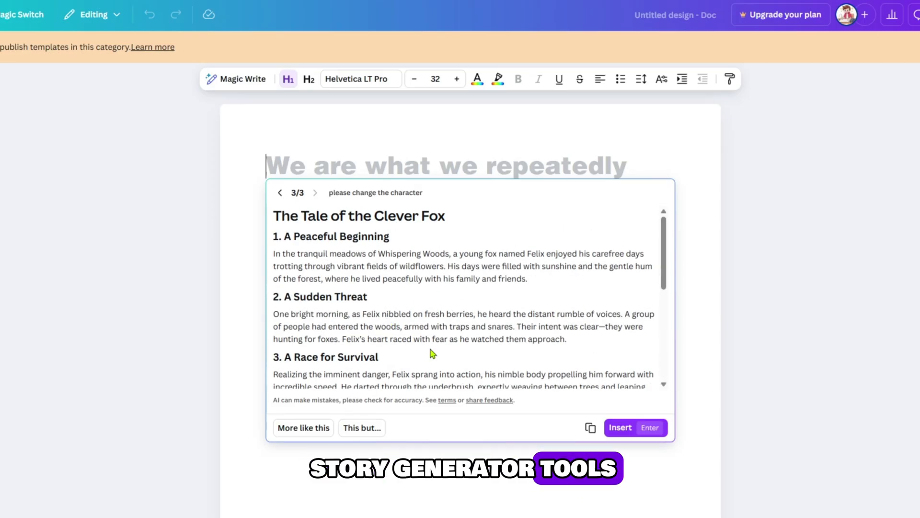
pyautogui.scroll(-5, 430, 349)
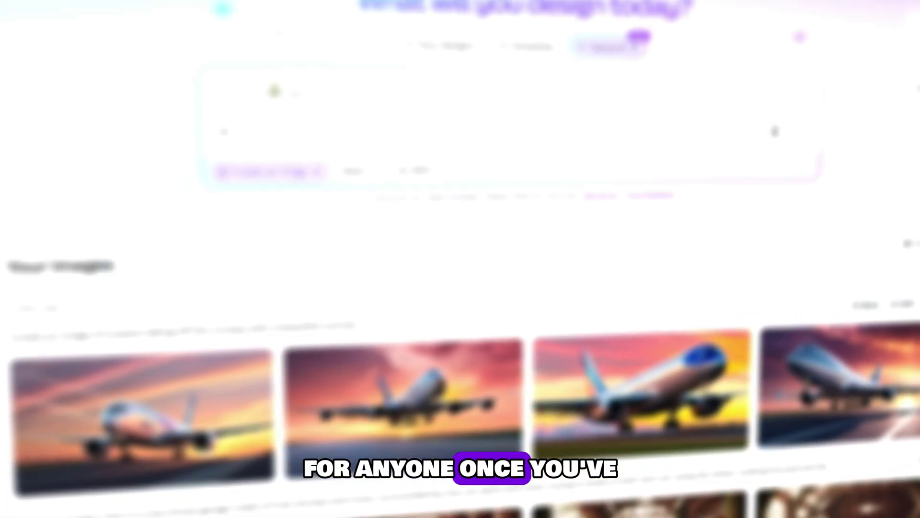
# Paste the Peaceful Meadow story into the Canva AI prompt and generate images.
pyautogui.rightClick(261, 96)
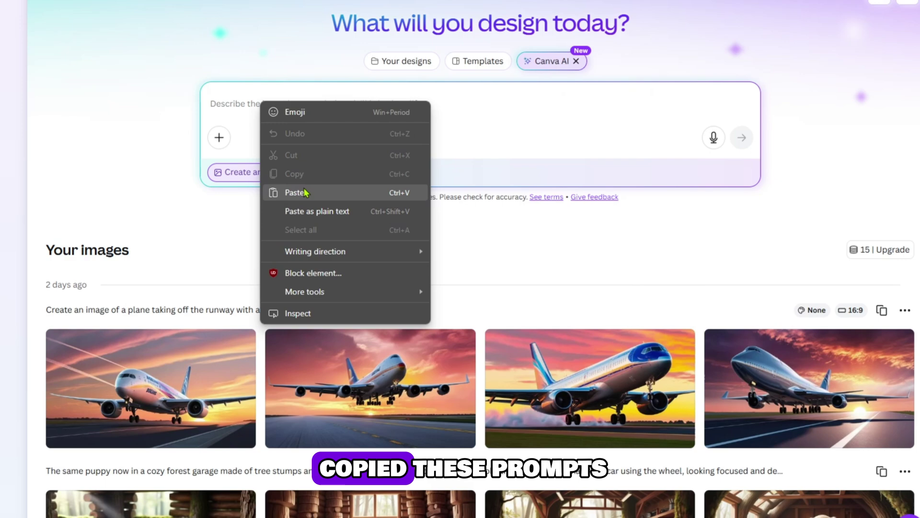
pyautogui.click(309, 188)
pyautogui.click(750, 191)
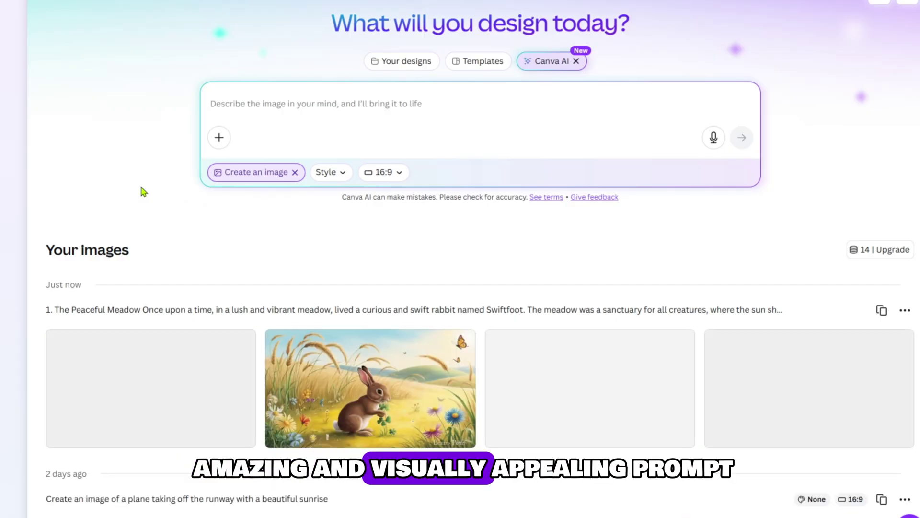
# Switch the style to Cinematic and generate images again from the pasted story.
pyautogui.click(343, 176)
pyautogui.click(712, 226)
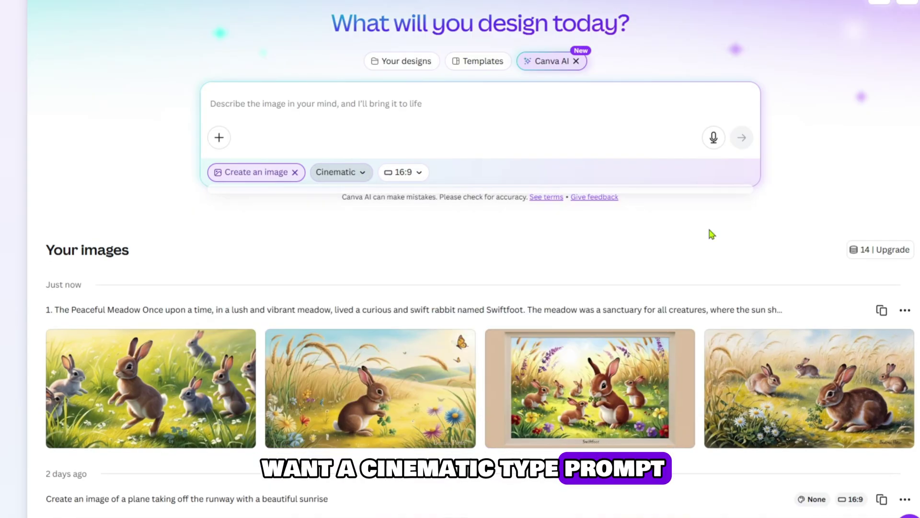
pyautogui.rightClick(241, 108)
pyautogui.click(288, 199)
pyautogui.click(741, 138)
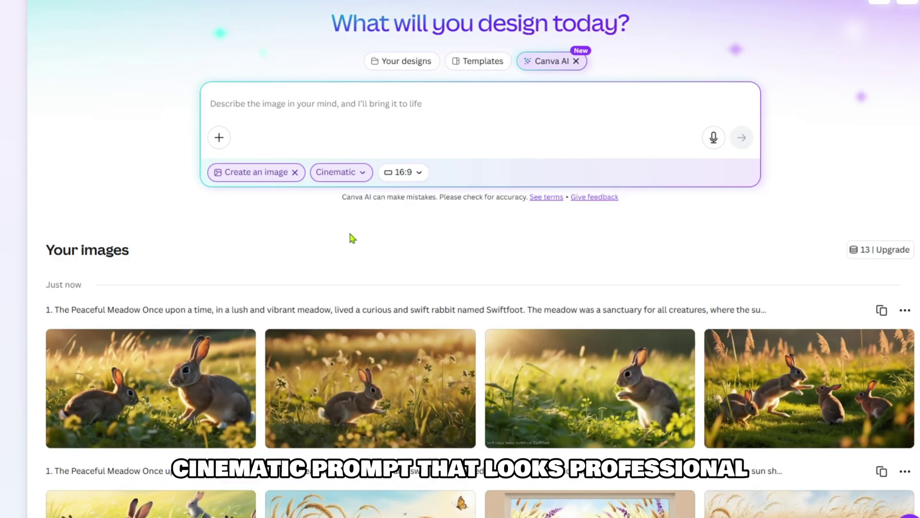
pyautogui.scroll(-10, 349, 244)
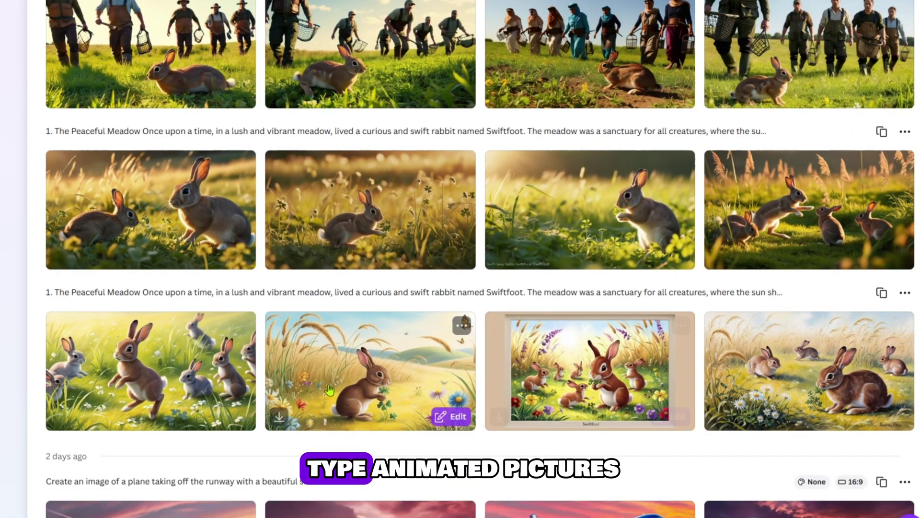
pyautogui.scroll(-2, 268, 378)
pyautogui.click(118, 317)
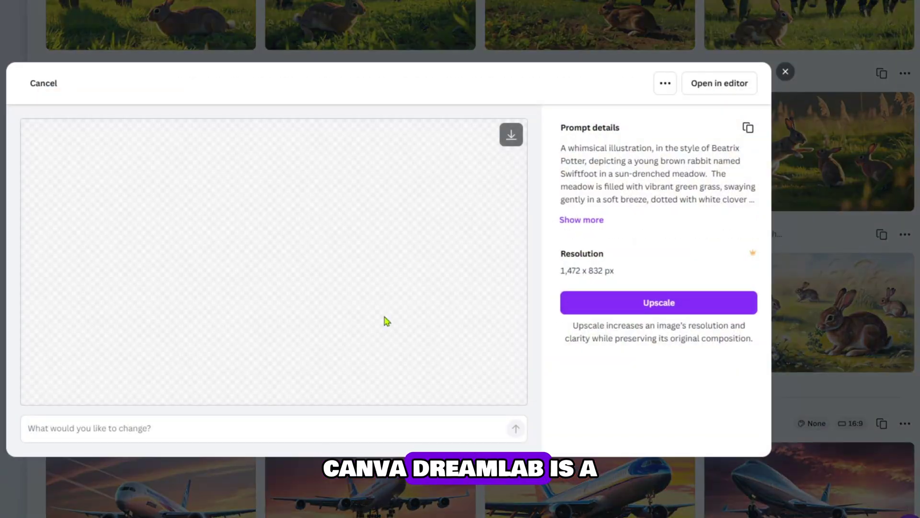
pyautogui.click(785, 72)
pyautogui.click(271, 292)
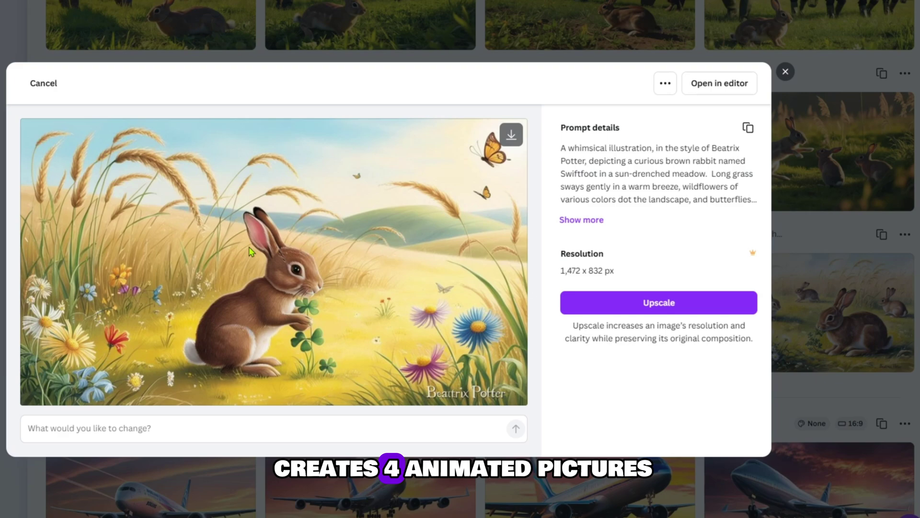
pyautogui.click(786, 72)
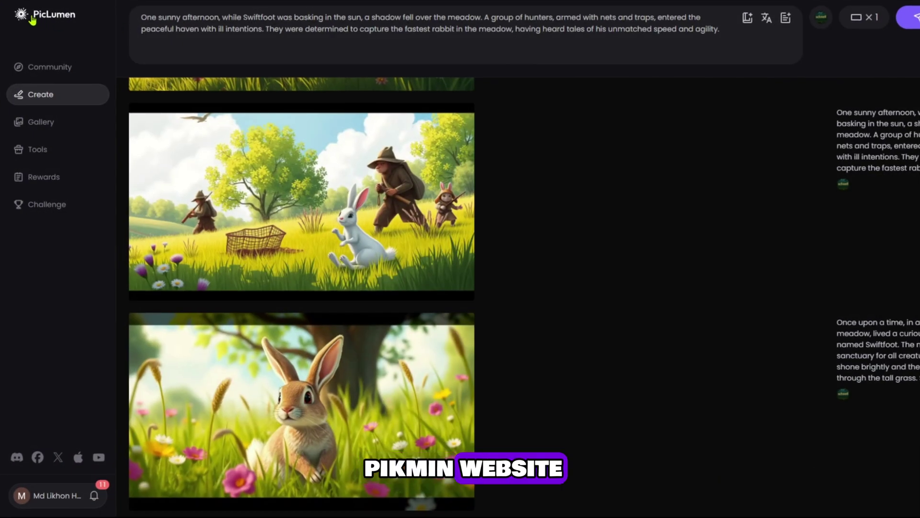
# Open the close-up rabbit-among-flowers image in PicLumen's full preview.
pyautogui.click(284, 365)
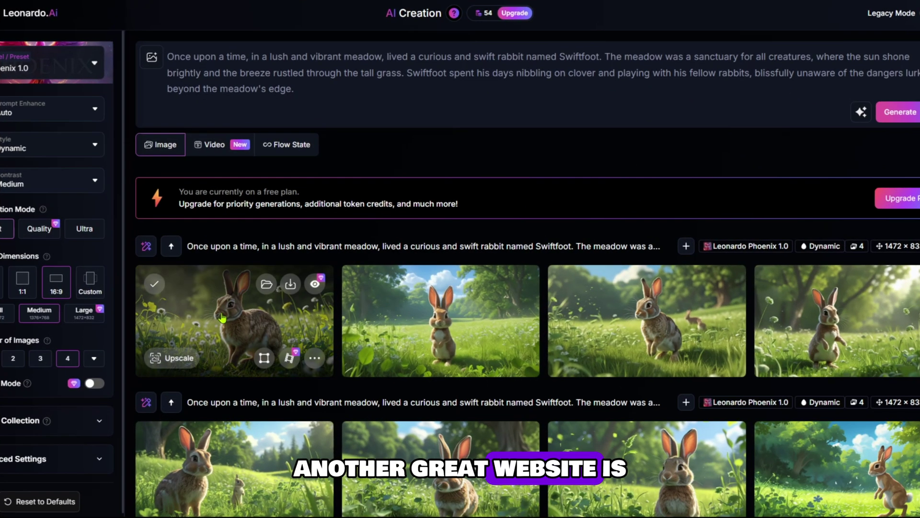
# Preview the first-row Swiftfoot rabbit images full size, stepping through the next six.
pyautogui.click(222, 316)
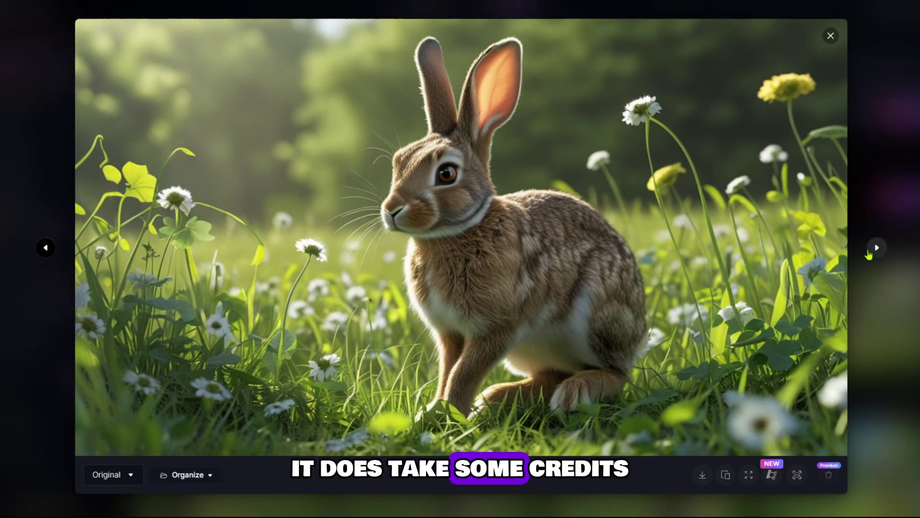
pyautogui.click(872, 253)
pyautogui.click(872, 253)
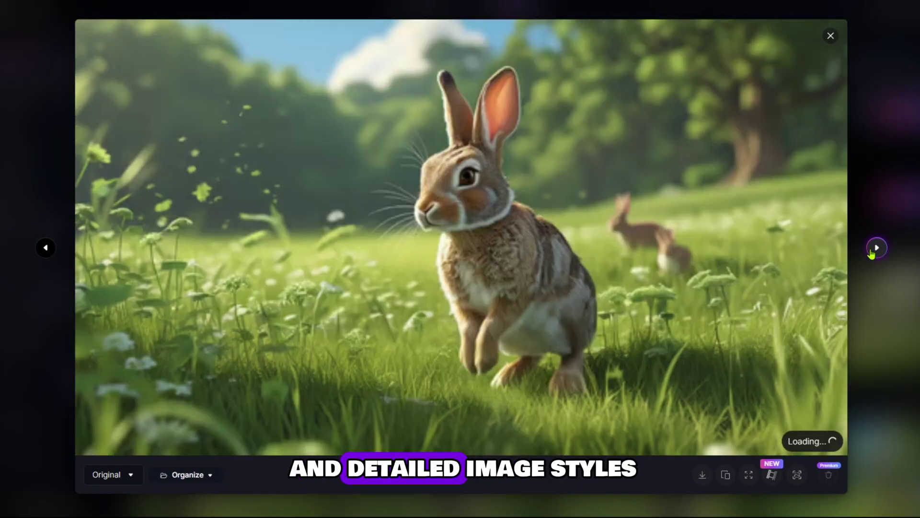
pyautogui.click(871, 253)
pyautogui.click(872, 253)
pyautogui.click(872, 253)
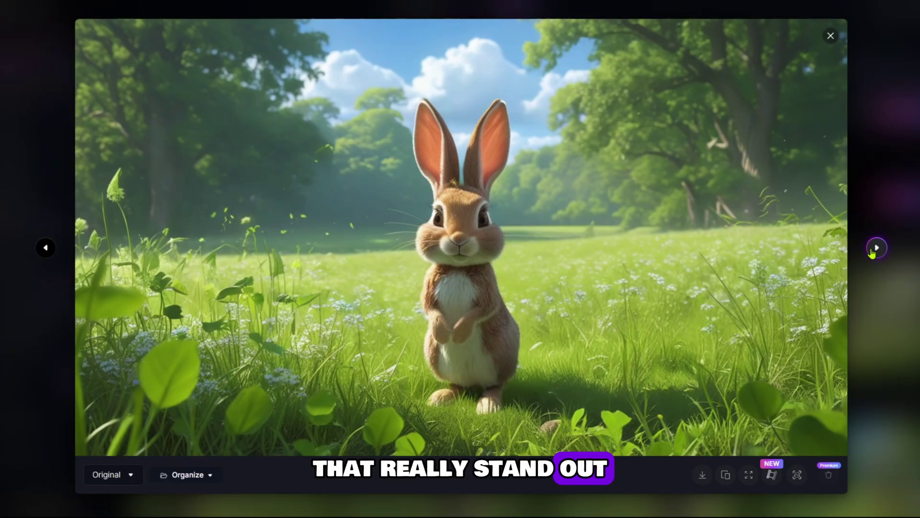
pyautogui.click(872, 253)
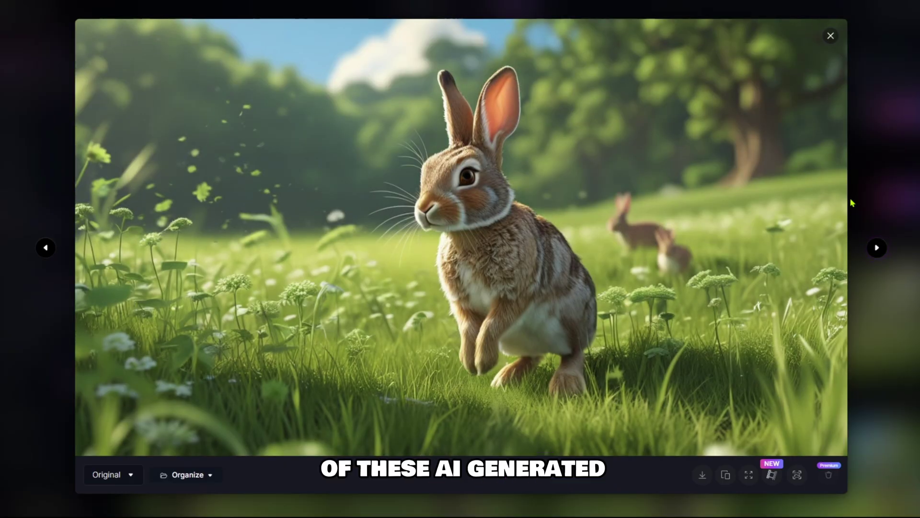
pyautogui.click(830, 36)
# Preview the second-row rabbit images, then return to the creation gallery.
pyautogui.click(225, 455)
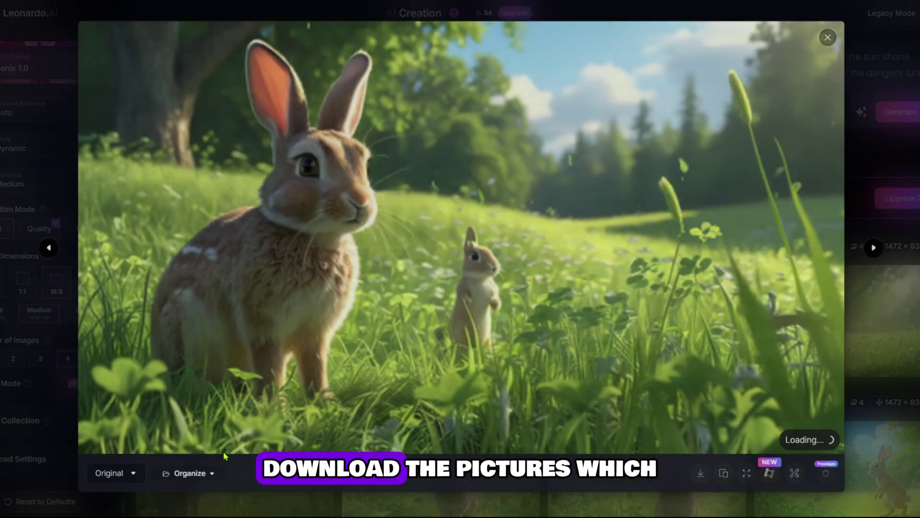
pyautogui.click(881, 251)
pyautogui.click(880, 249)
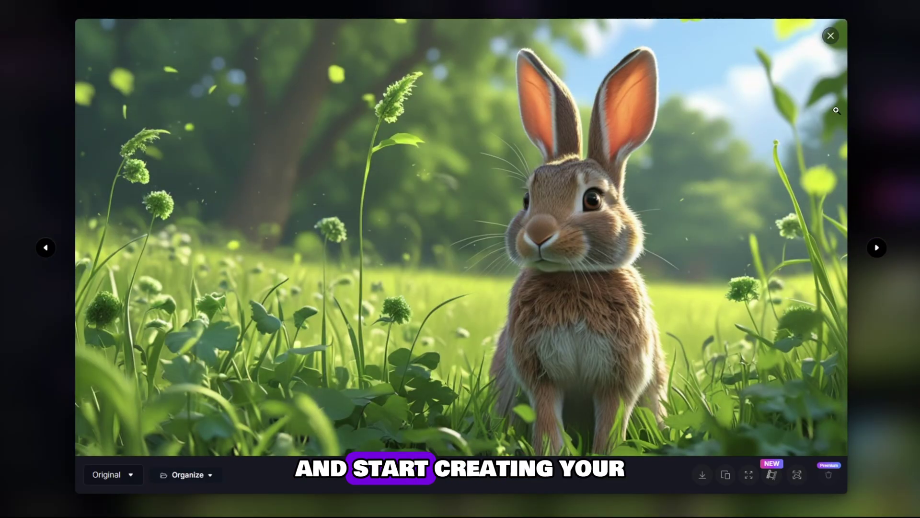
pyautogui.click(830, 36)
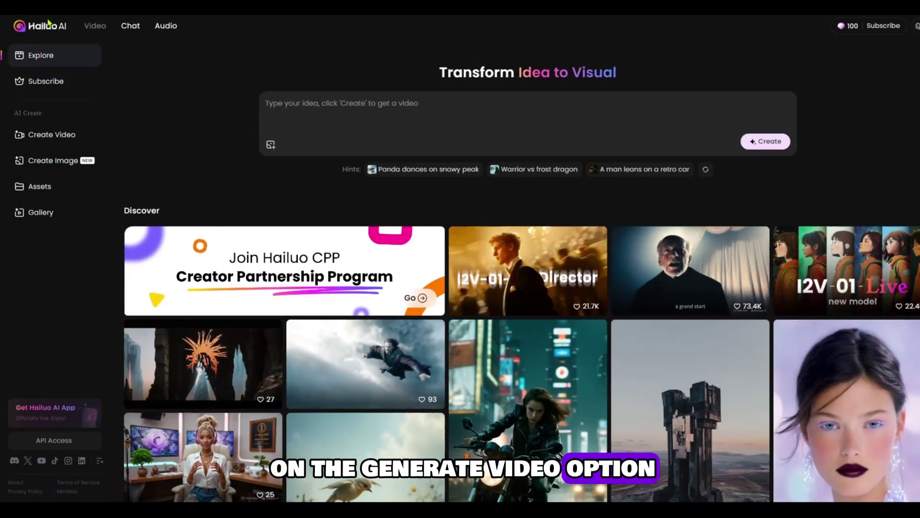
# Start a Hailuo image-to-video clip from the Peaceful Meadow image with the rabbit story as prompt.
pyautogui.click(50, 137)
pyautogui.moveTo(249, 154)
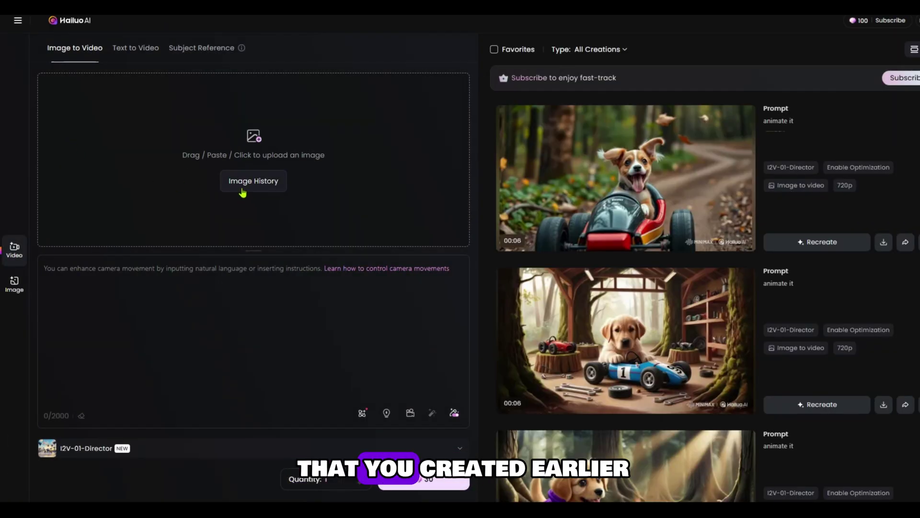
pyautogui.click(241, 189)
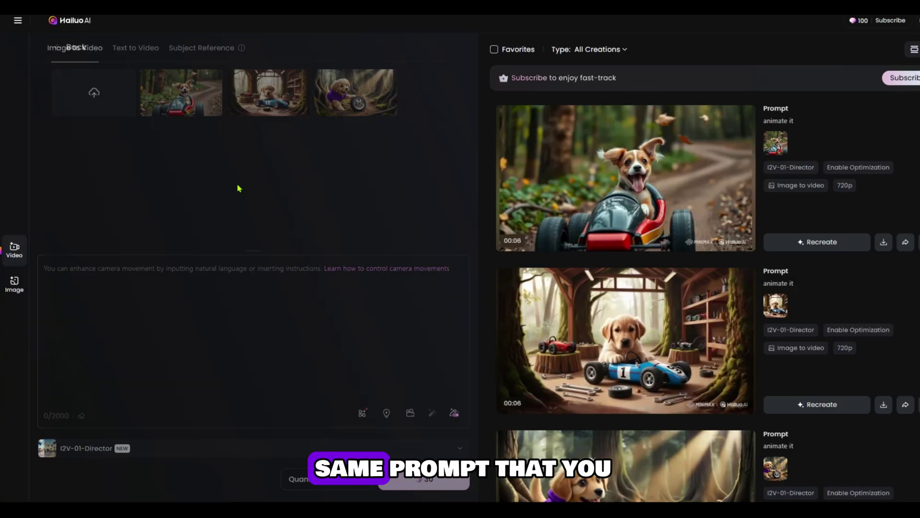
pyautogui.click(70, 102)
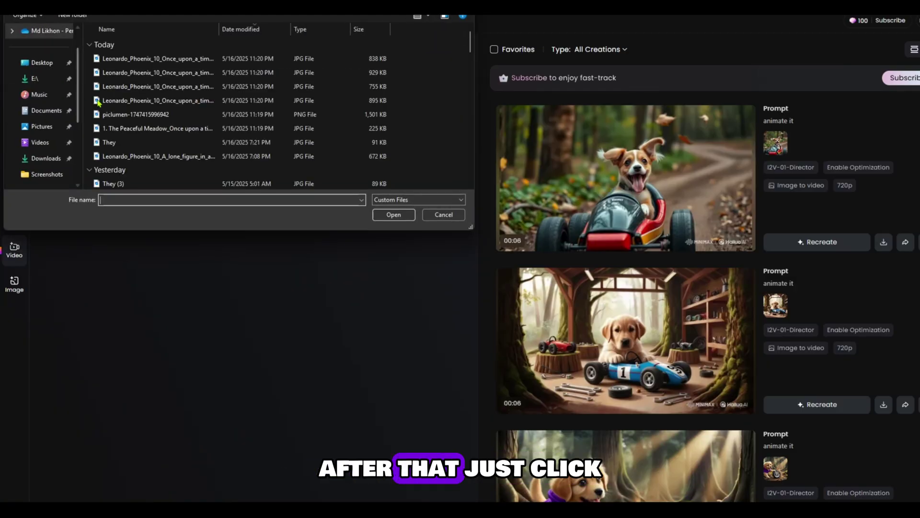
pyautogui.click(150, 127)
pyautogui.click(393, 214)
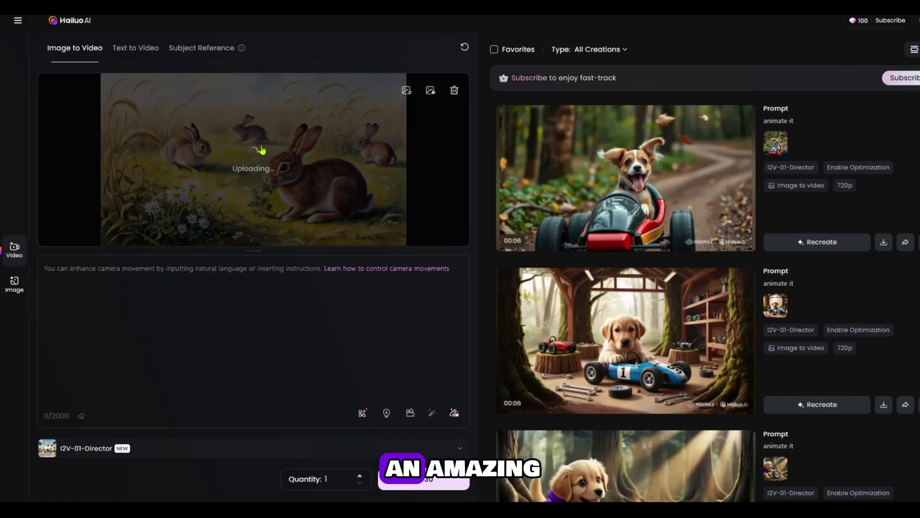
pyautogui.rightClick(114, 292)
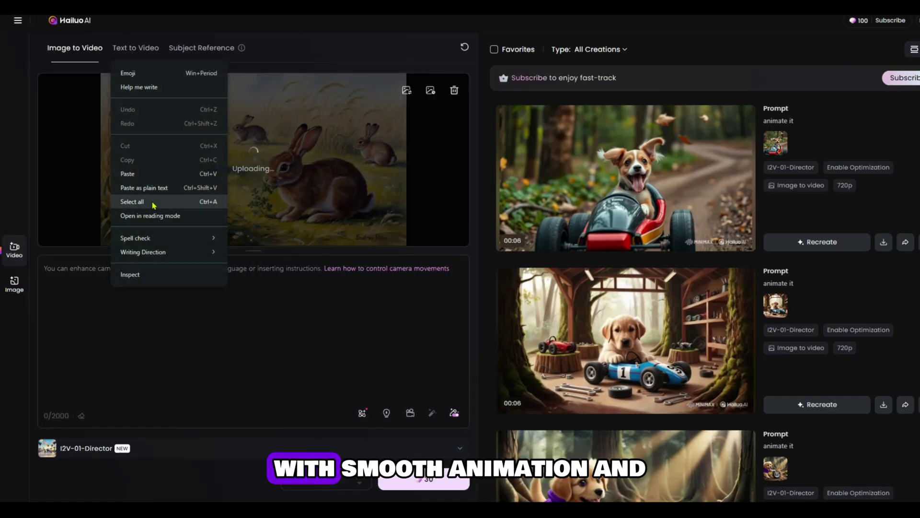
pyautogui.click(153, 177)
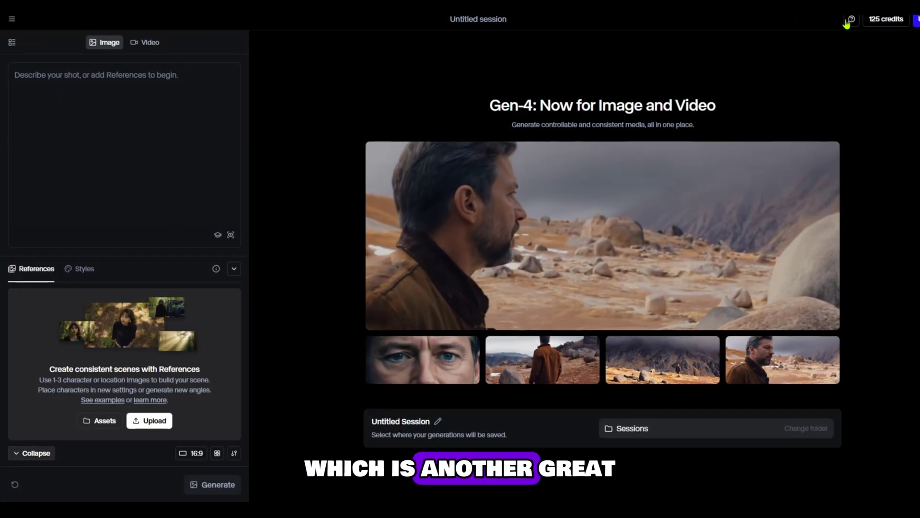
# Upload the PicLumen rabbit image in Runway's Video mode.
pyautogui.click(145, 42)
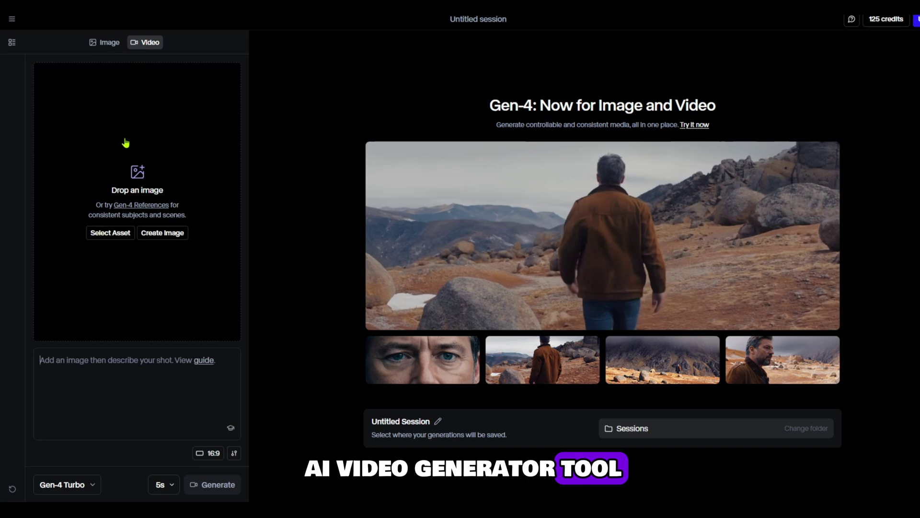
pyautogui.click(141, 197)
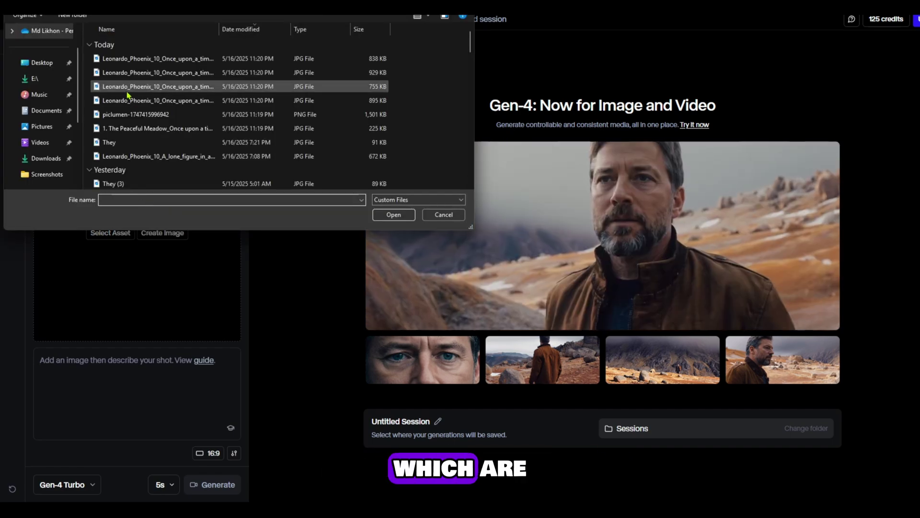
pyautogui.click(123, 115)
pyautogui.doubleClick(123, 121)
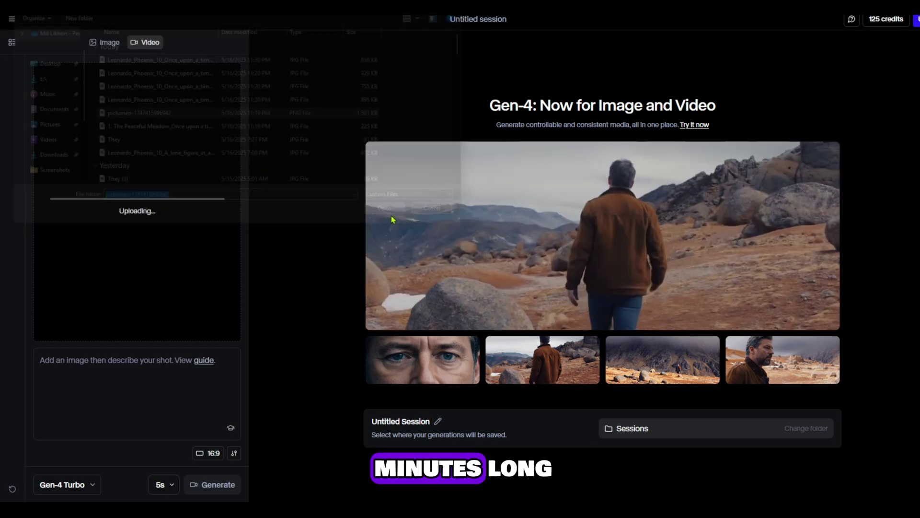
# Paste the Swiftfoot story as the prompt and generate the 5s Gen-4 Turbo video.
pyautogui.rightClick(103, 149)
pyautogui.click(123, 275)
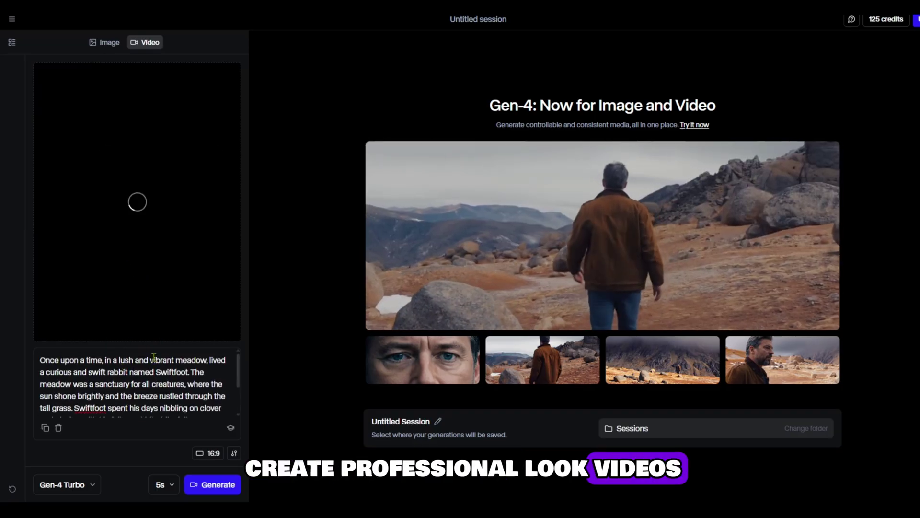
pyautogui.scroll(-3, 144, 383)
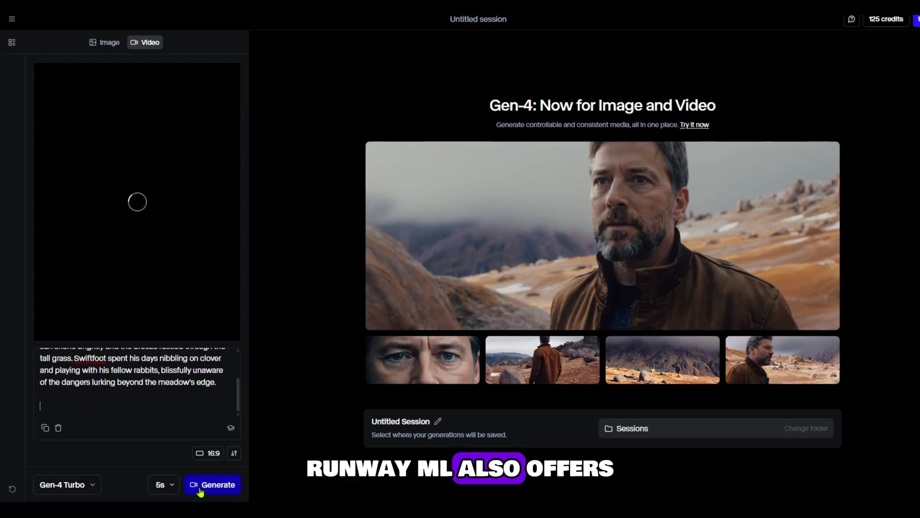
pyautogui.click(201, 491)
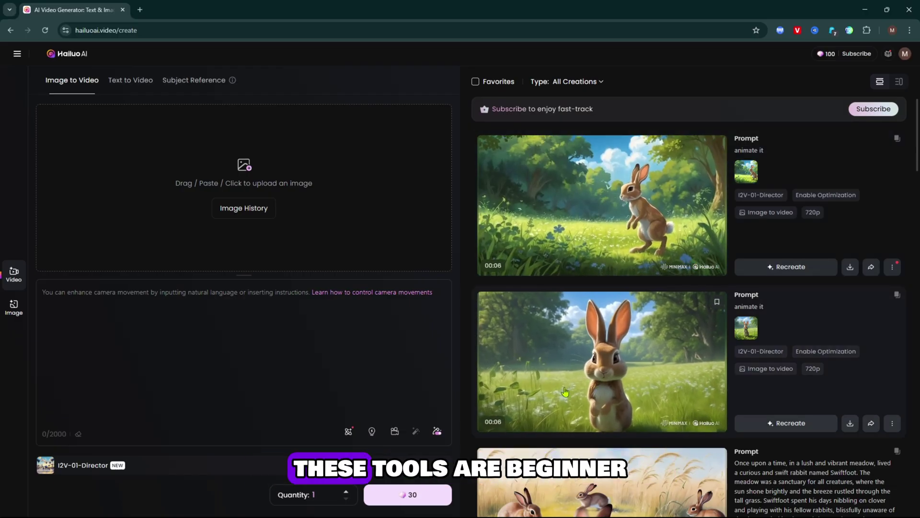
# Scroll the Hailuo AI creations and open the close-up 'animate it' rabbit meadow clip full size.
pyautogui.scroll(-1, 591, 478)
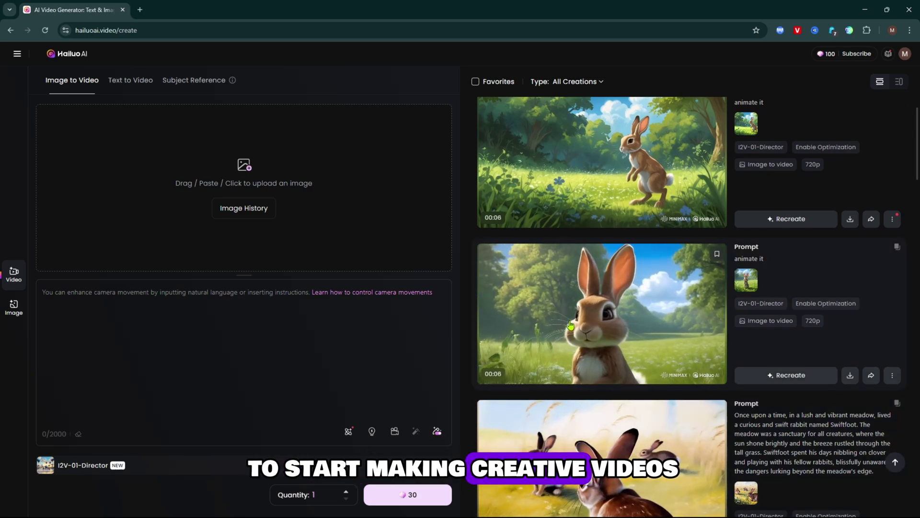
pyautogui.click(570, 326)
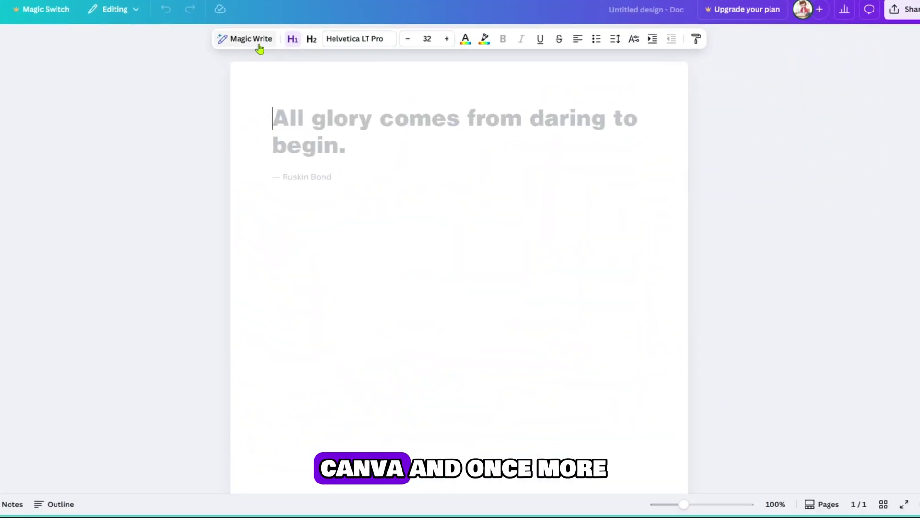
# Paste the Swiftfoot rabbit story into Magic Write and generate a summary.
pyautogui.click(258, 46)
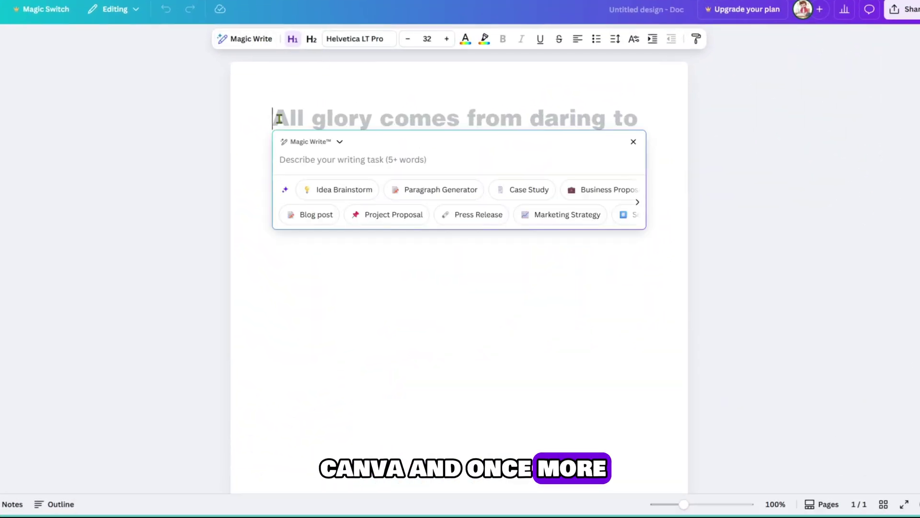
pyautogui.rightClick(307, 163)
pyautogui.click(335, 241)
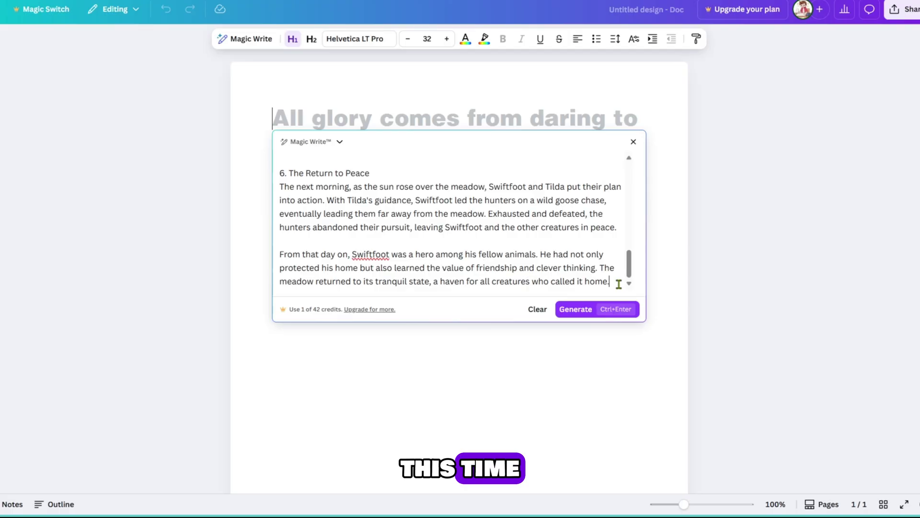
pyautogui.press('Return')
pyautogui.press('Return')
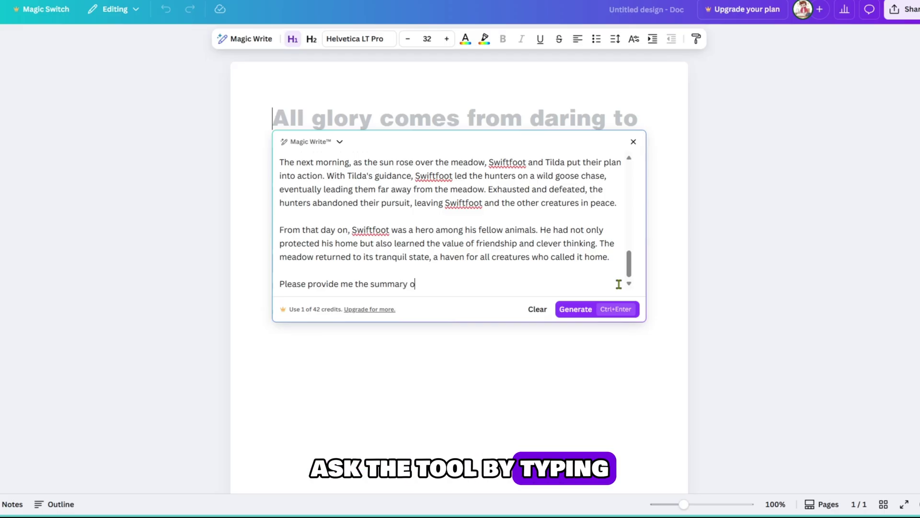
pyautogui.click(576, 308)
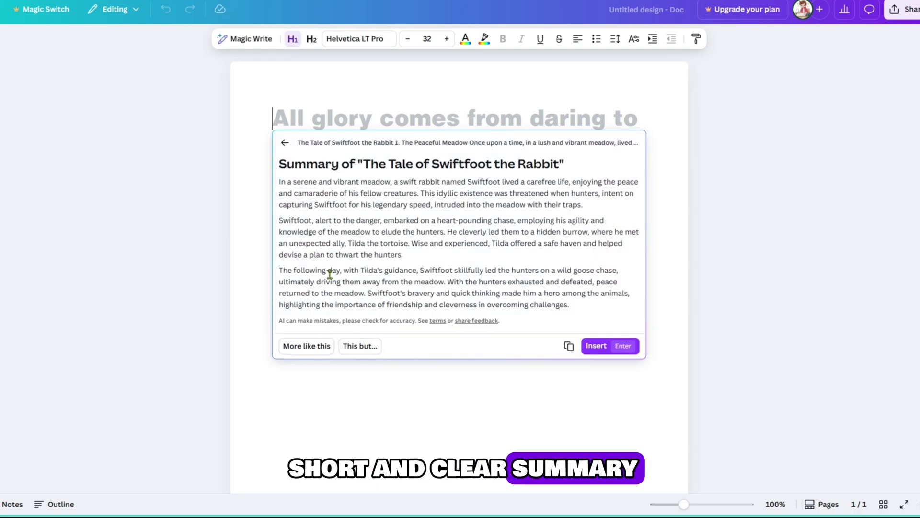
# Use 'This but…' to get a plain few-lines summary, then copy the paragraph.
pyautogui.click(360, 345)
pyautogui.write('not')
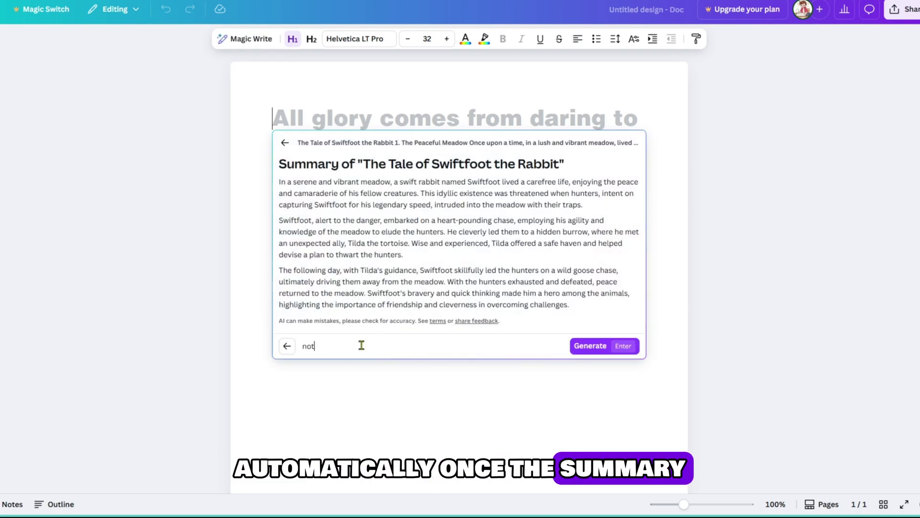
pyautogui.write(' in heading or bullet style just in a few simple slines')
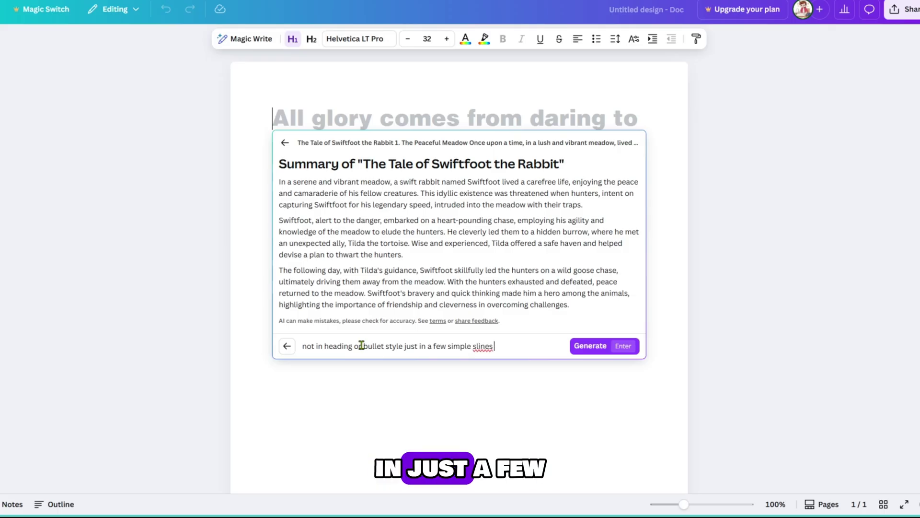
pyautogui.rightClick(485, 349)
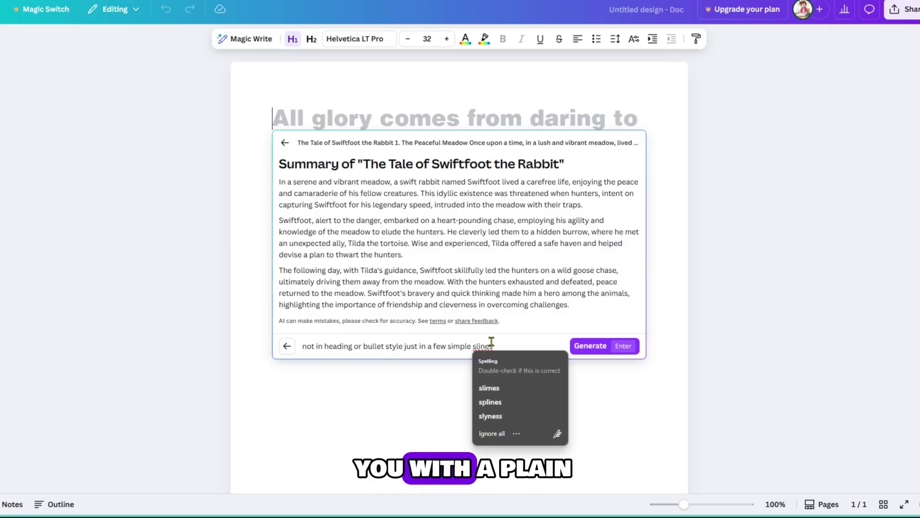
pyautogui.click(538, 362)
pyautogui.press('Return')
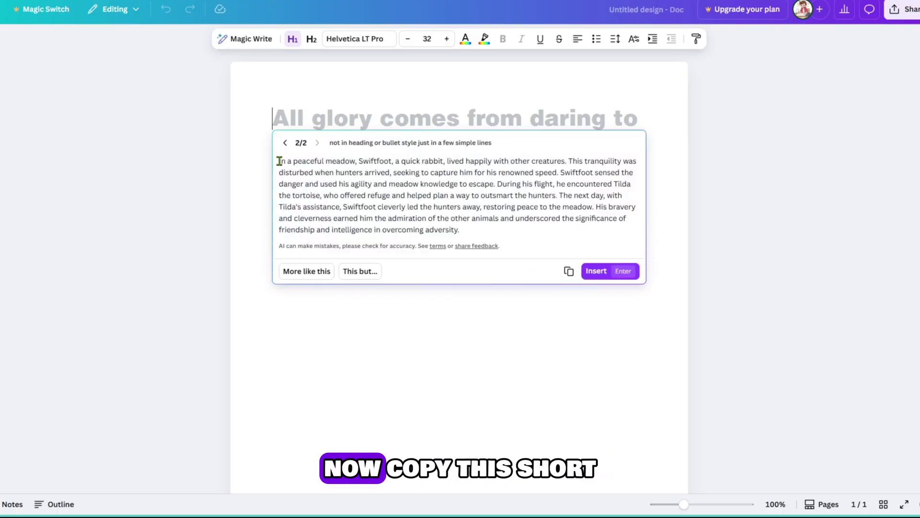
pyautogui.moveTo(277, 162); pyautogui.dragTo(477, 238)
pyautogui.rightClick(405, 192)
pyautogui.click(426, 202)
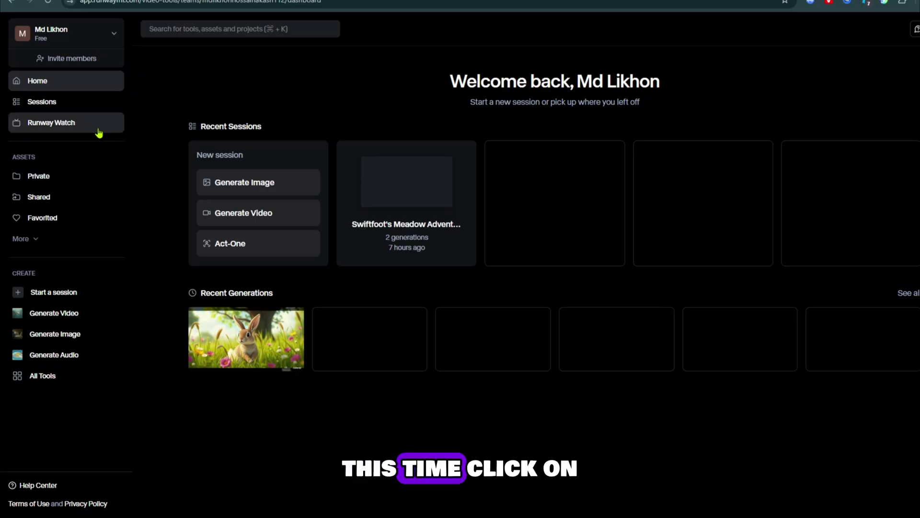
# Paste the summary into Runway's text-to-speech, generate it in the Ella voice, and download it.
pyautogui.click(59, 354)
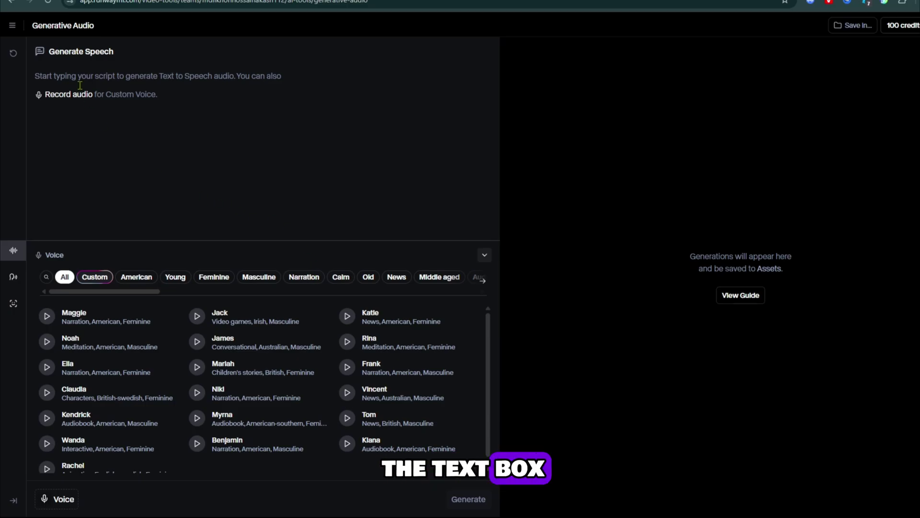
pyautogui.rightClick(79, 78)
pyautogui.click(91, 189)
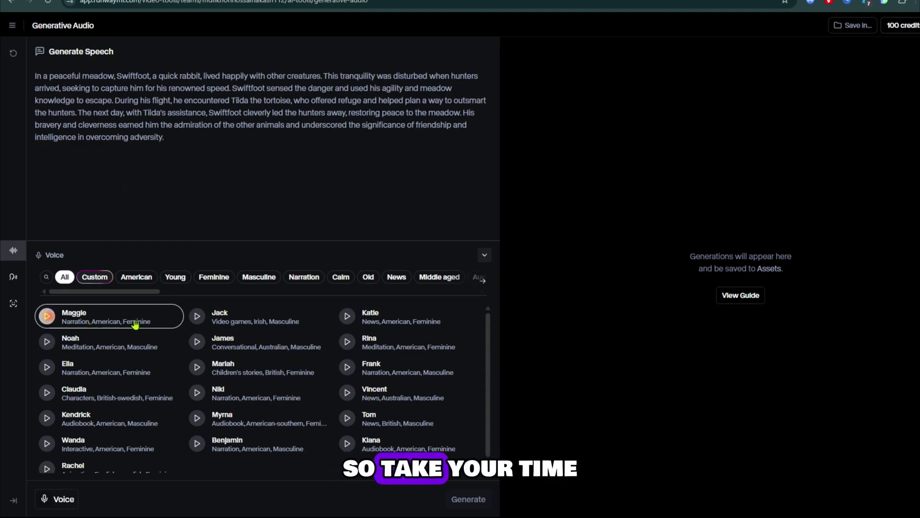
pyautogui.click(114, 377)
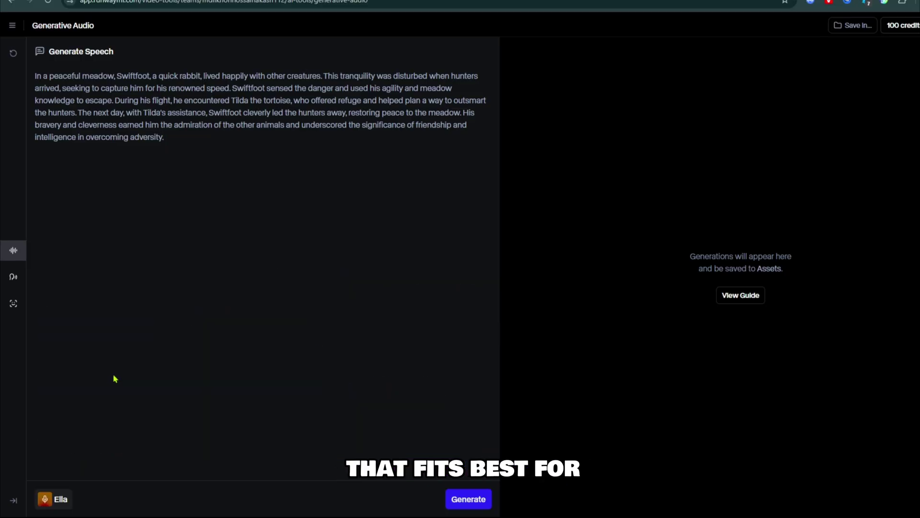
pyautogui.click(469, 499)
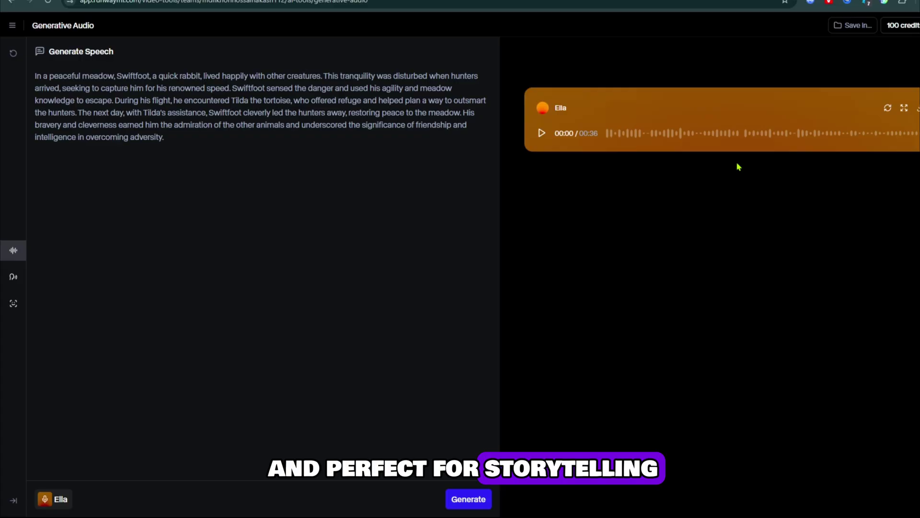
pyautogui.click(915, 110)
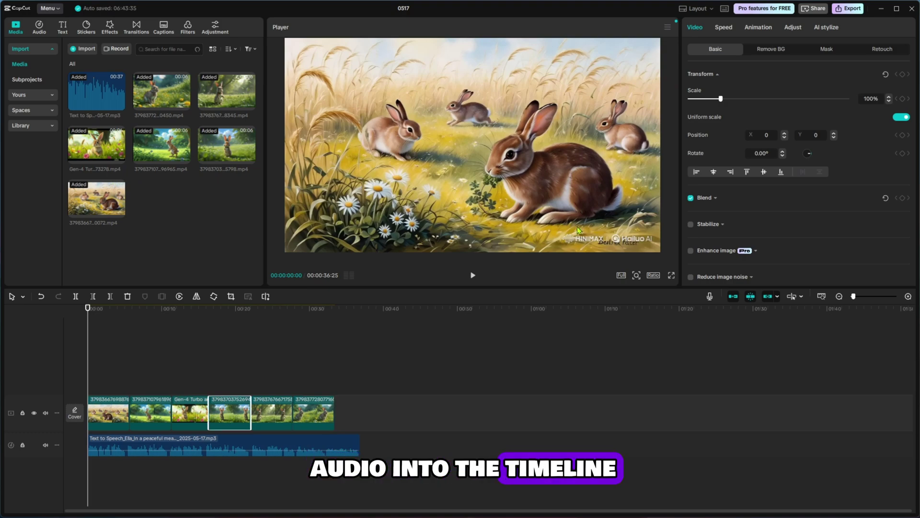
# Slow the fourth clip to 0.90x with the speed spinner.
pyautogui.click(724, 29)
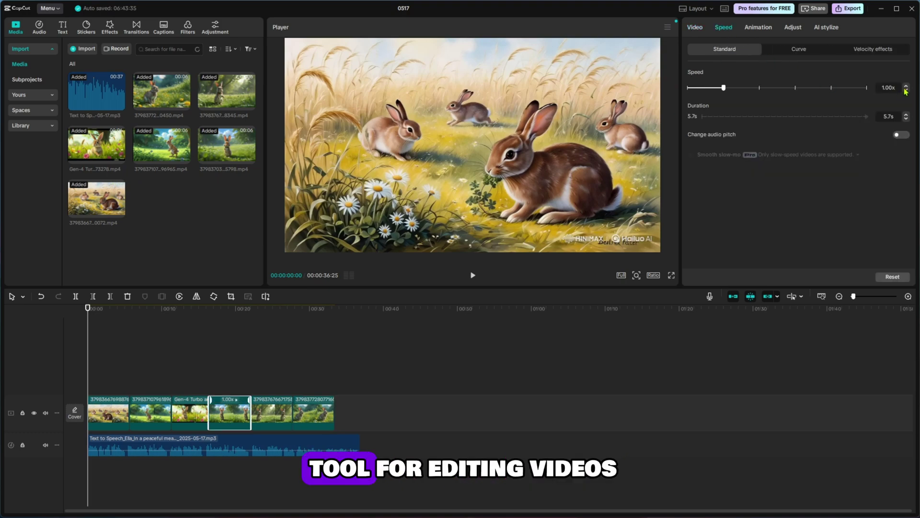
pyautogui.click(905, 87)
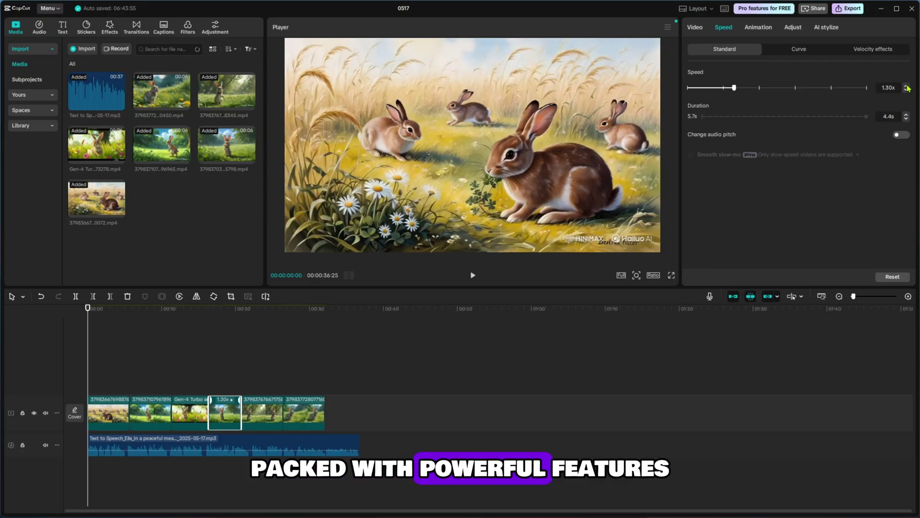
pyautogui.click(906, 91)
pyautogui.click(907, 91)
pyautogui.click(907, 91)
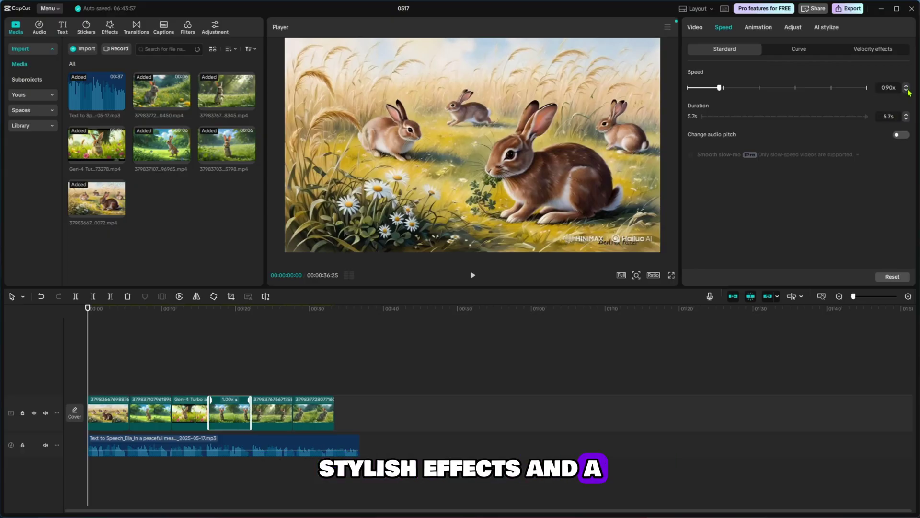
# Slow the Gen-4 Turbo clip and the second clip to 0.80x.
pyautogui.click(187, 414)
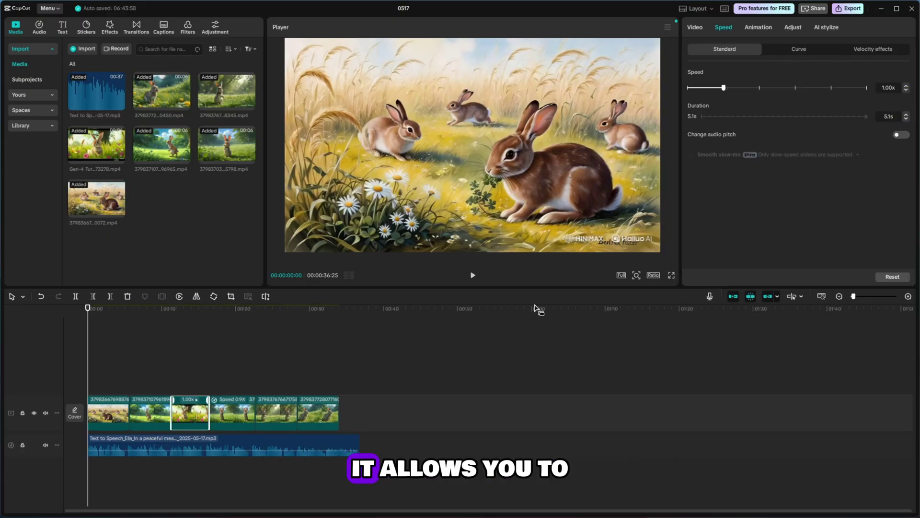
pyautogui.click(906, 91)
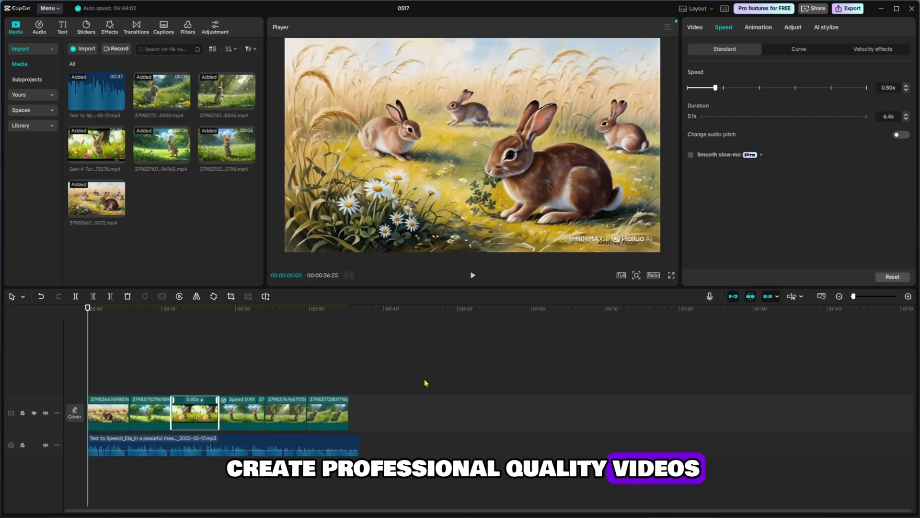
pyautogui.click(153, 416)
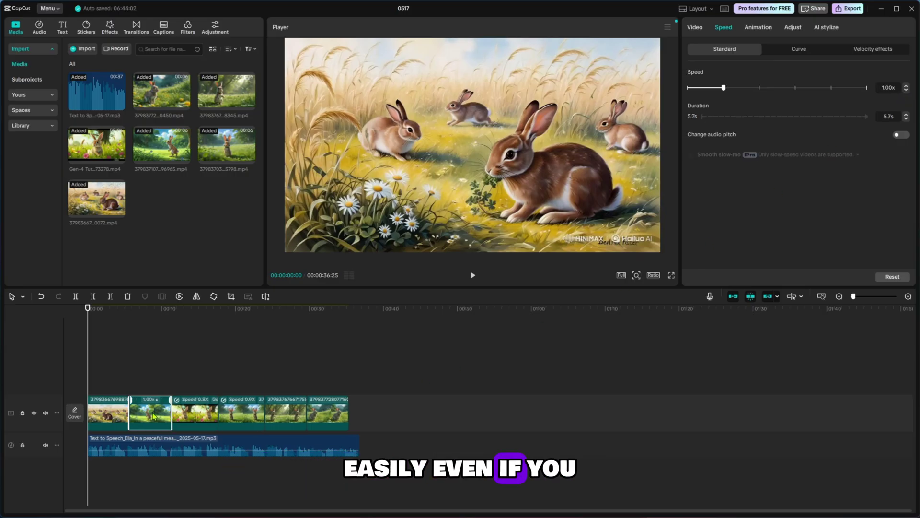
pyautogui.click(907, 91)
pyautogui.click(907, 90)
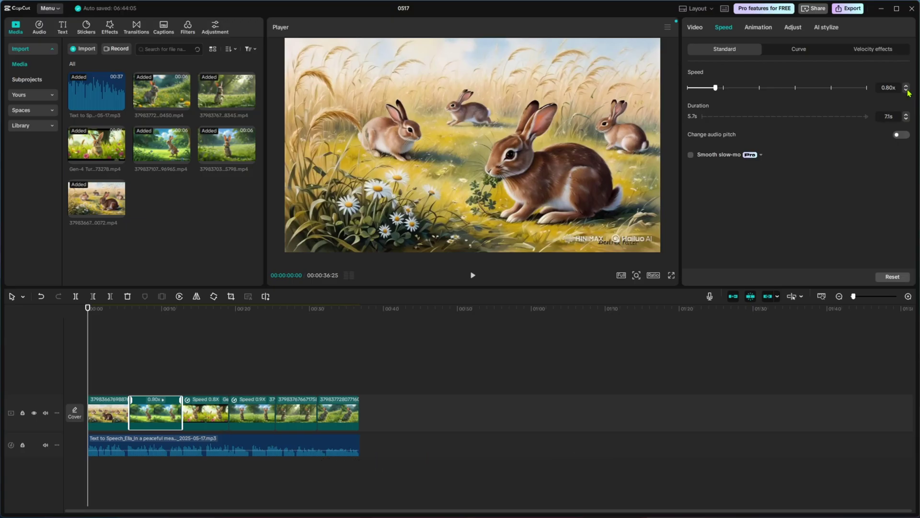
pyautogui.moveTo(255, 355); pyautogui.dragTo(95, 373)
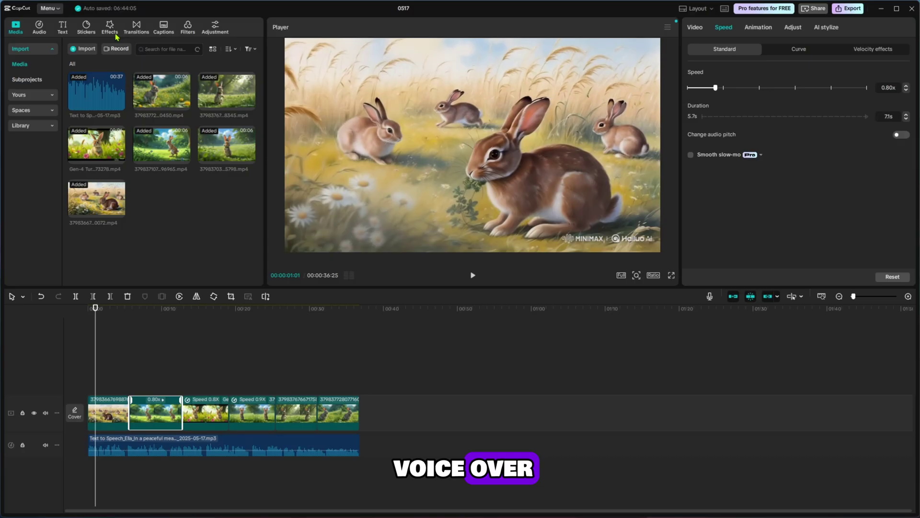
# Add a Twinkle Zoom transition between the first two clips, accepting frame duplication.
pyautogui.click(134, 30)
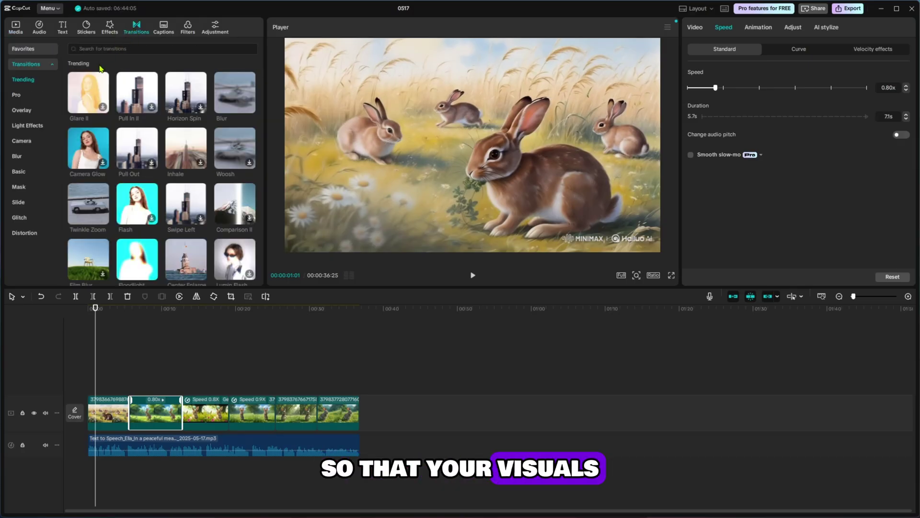
pyautogui.moveTo(231, 97)
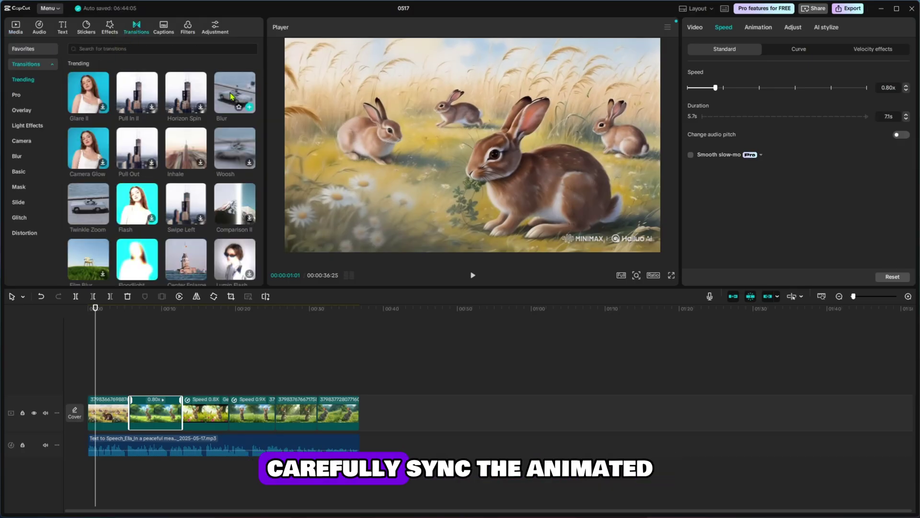
pyautogui.moveTo(187, 110)
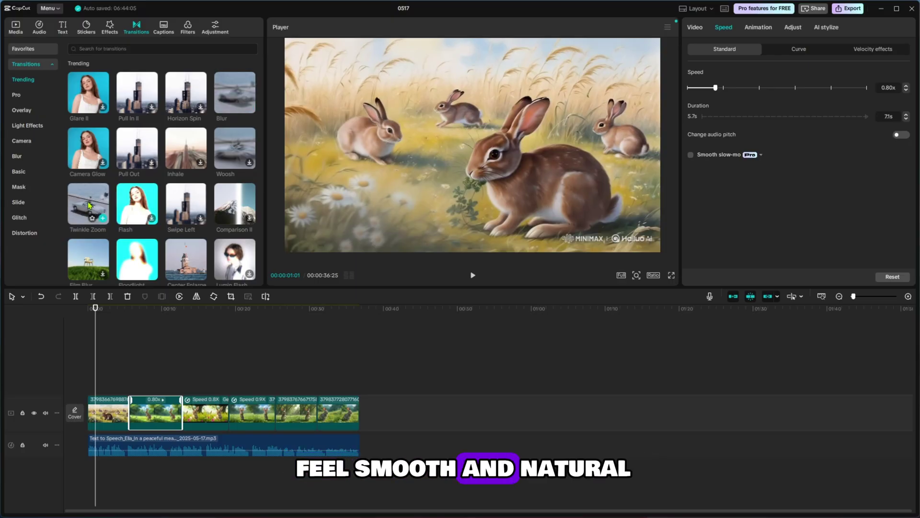
pyautogui.moveTo(90, 205); pyautogui.dragTo(131, 412)
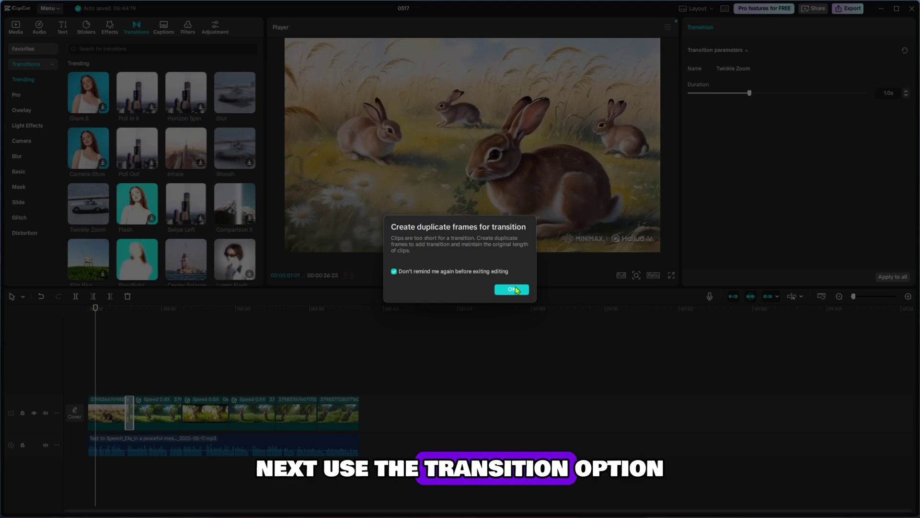
pyautogui.click(512, 289)
# Add Woosh, Twinkle Zoom and Blur transitions at the remaining cuts.
pyautogui.moveTo(235, 211)
pyautogui.mouseDown()
pyautogui.moveTo(225, 299)
pyautogui.moveTo(183, 412)
pyautogui.mouseUp()
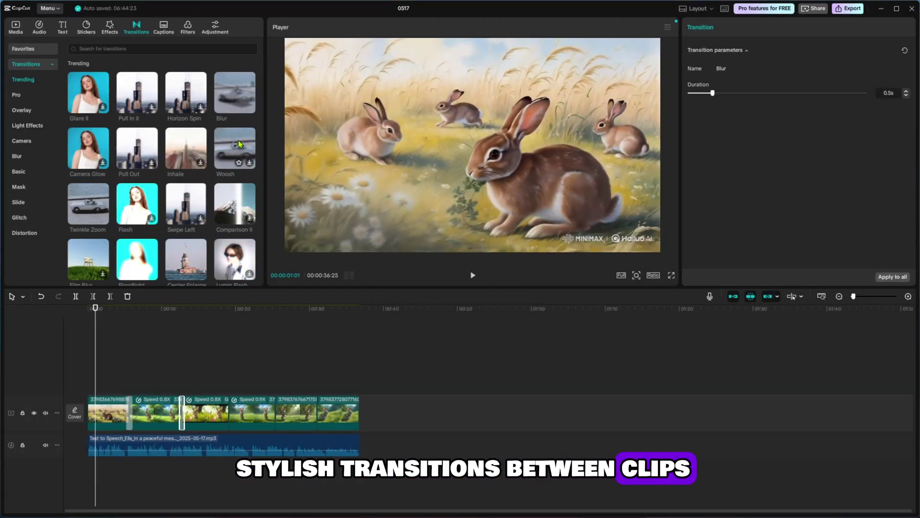
pyautogui.moveTo(237, 146)
pyautogui.mouseDown()
pyautogui.moveTo(246, 216)
pyautogui.moveTo(229, 398)
pyautogui.mouseUp()
pyautogui.moveTo(89, 218); pyautogui.dragTo(220, 379)
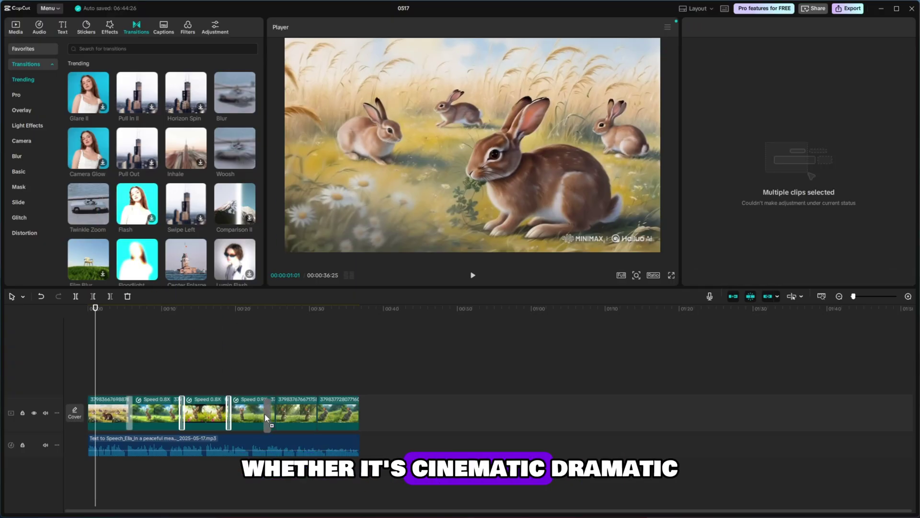
pyautogui.moveTo(235, 93); pyautogui.dragTo(315, 395)
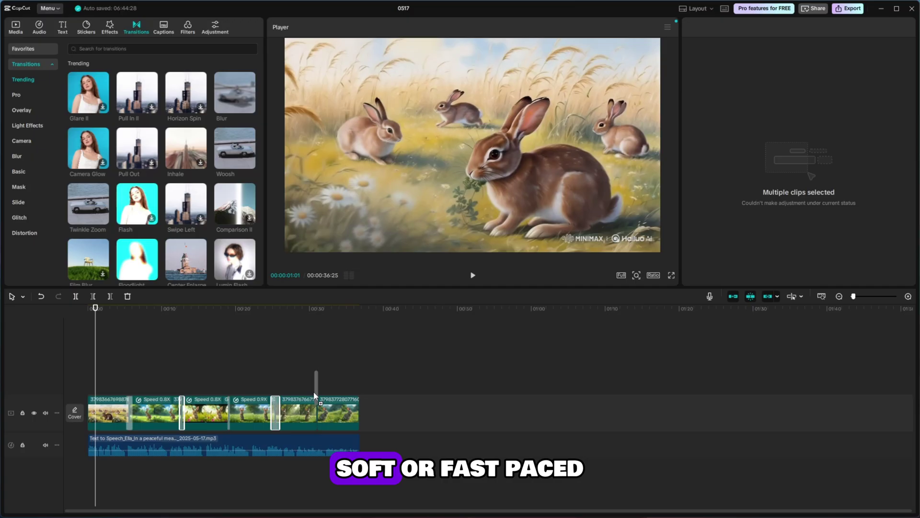
pyautogui.click(271, 359)
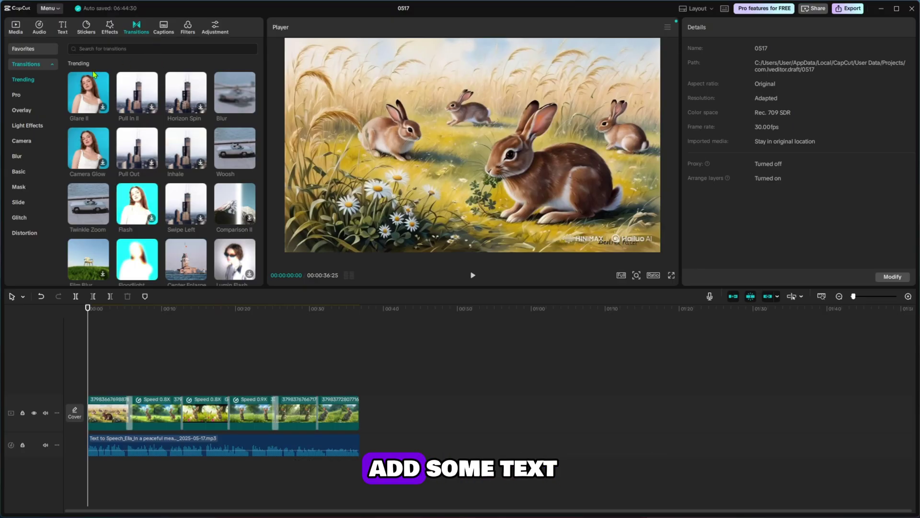
# Generate auto captions from the voice-over.
pyautogui.click(62, 28)
pyautogui.click(39, 79)
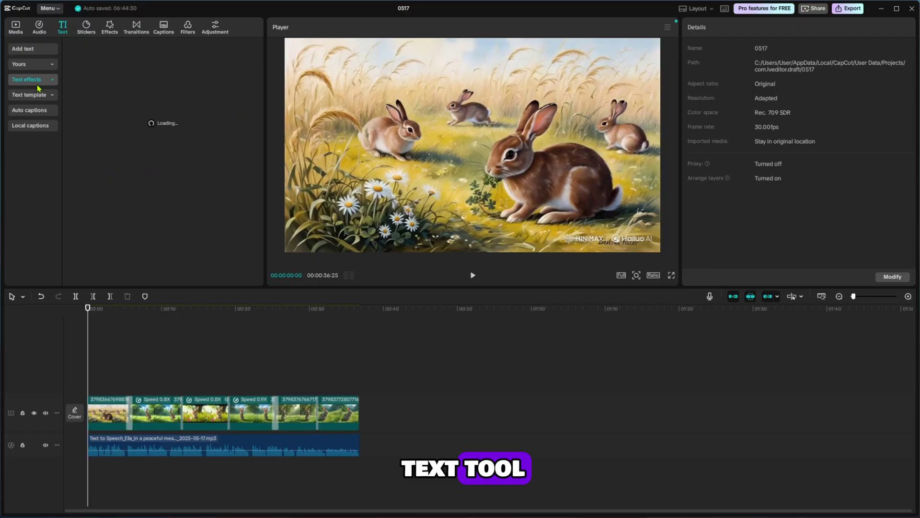
pyautogui.scroll(-5, 181, 177)
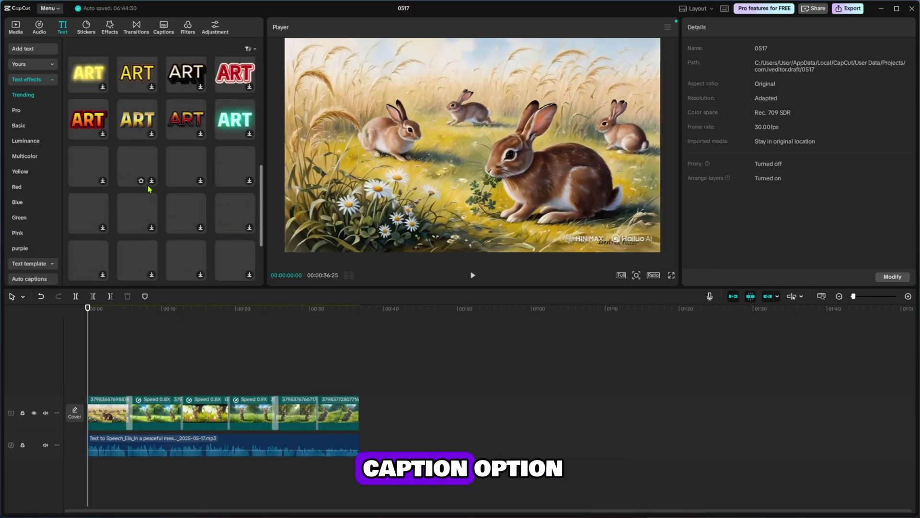
pyautogui.scroll(5, 148, 188)
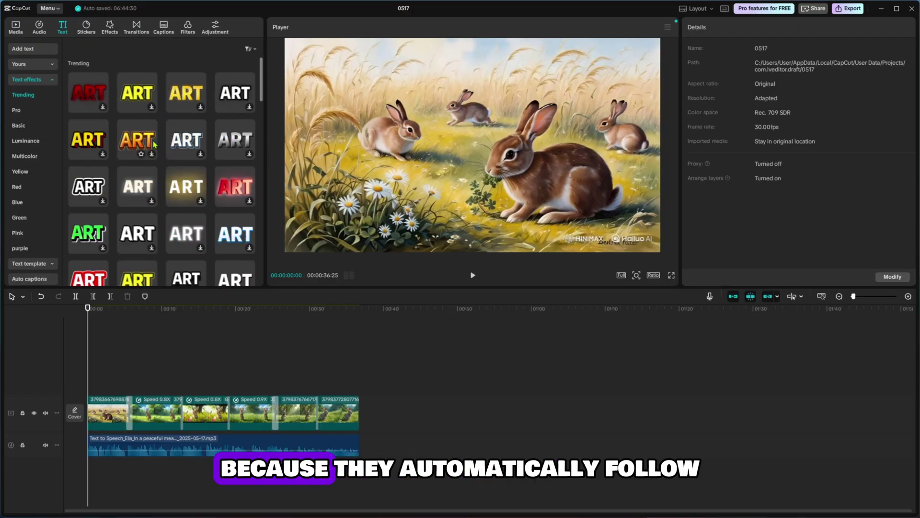
pyautogui.click(165, 32)
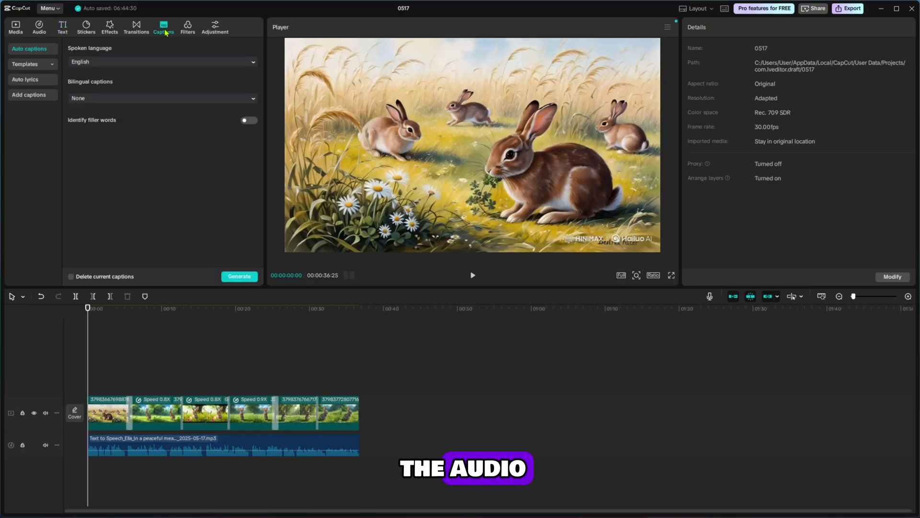
pyautogui.click(238, 277)
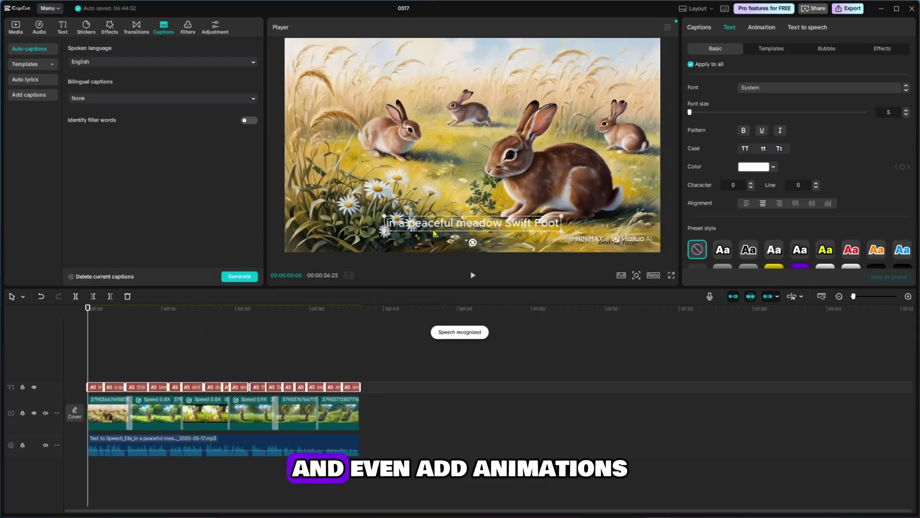
# Move the captions lower in the video frame.
pyautogui.click(472, 227)
pyautogui.click(472, 226)
pyautogui.click(41, 297)
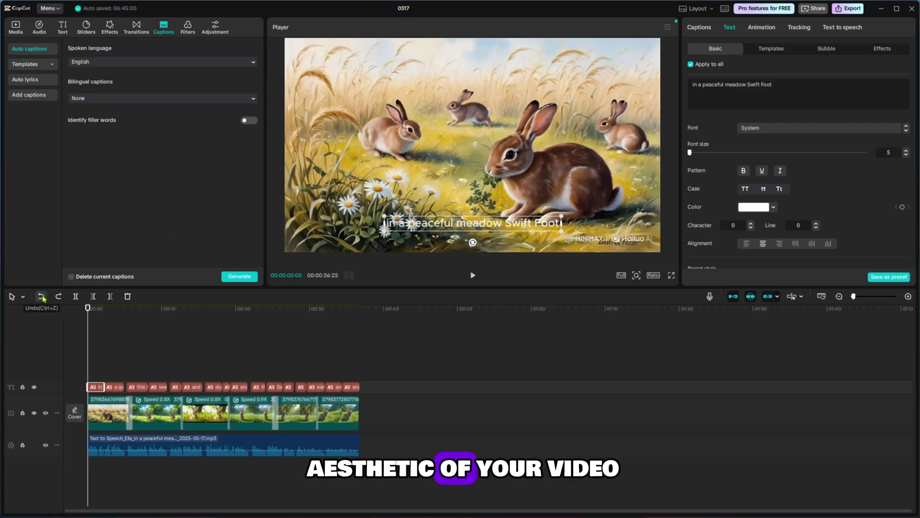
pyautogui.moveTo(80, 380); pyautogui.dragTo(371, 401)
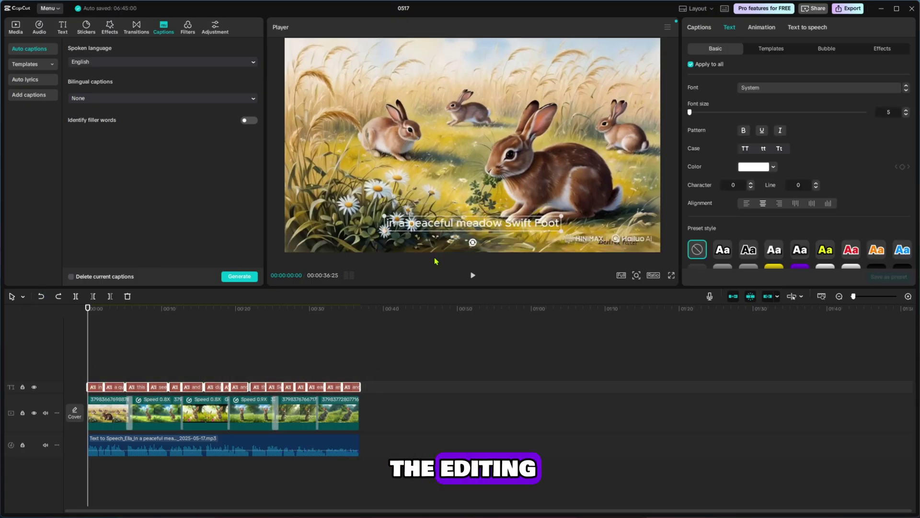
pyautogui.moveTo(473, 227); pyautogui.dragTo(477, 238)
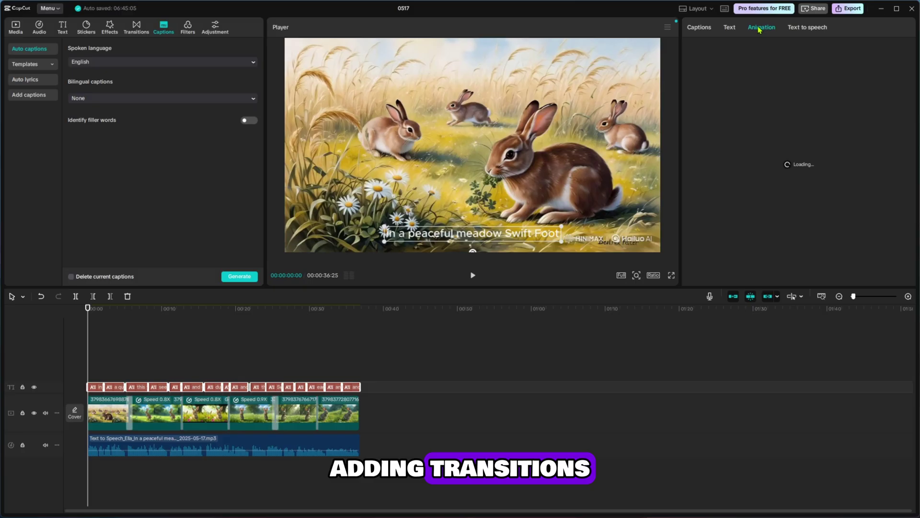
# Apply a word-highlight preset from Animation > Captions to the captions.
pyautogui.click(883, 52)
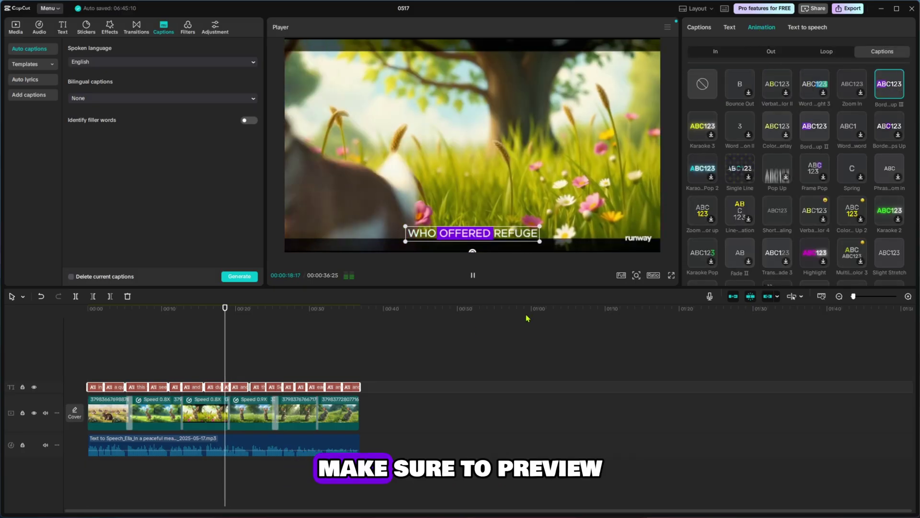
pyautogui.click(256, 359)
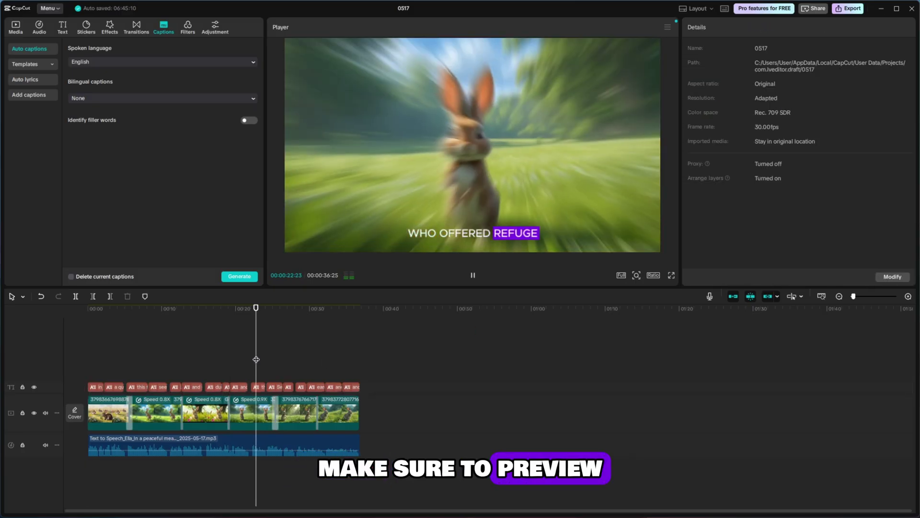
pyautogui.moveTo(256, 359); pyautogui.dragTo(81, 370)
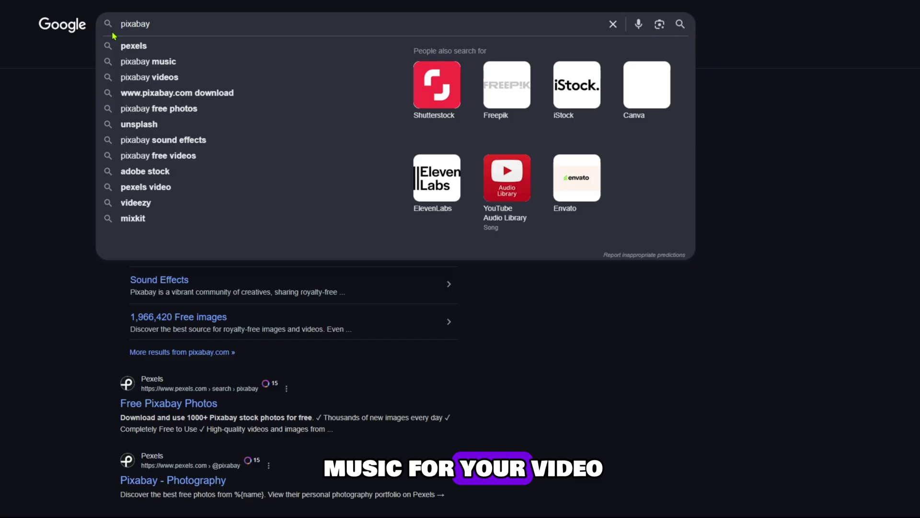
# Search Pixabay music for 'animated story background' and download the Cinematic Fairy Tale Story track.
pyautogui.press('Escape')
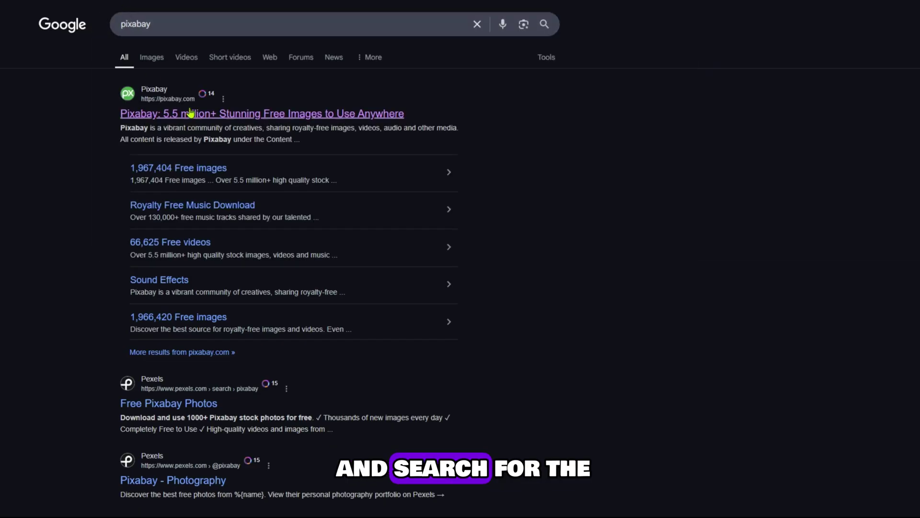
pyautogui.click(157, 127)
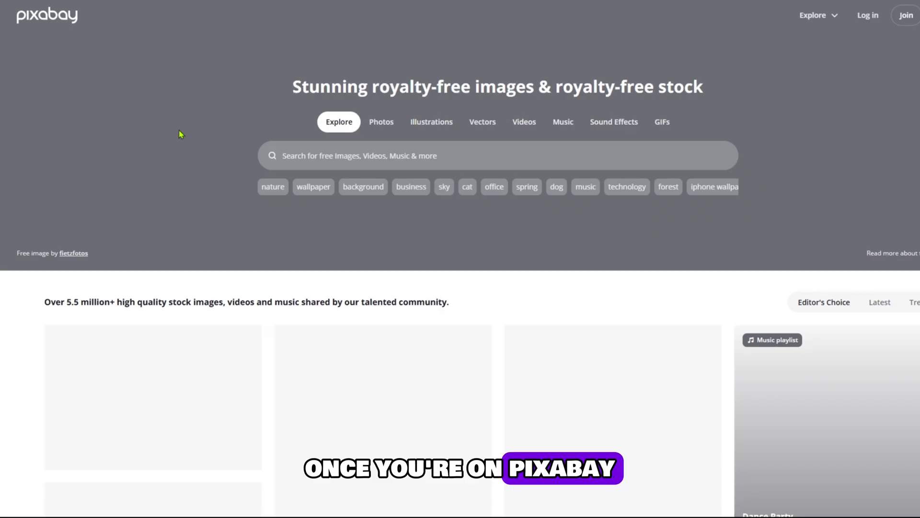
pyautogui.click(563, 122)
pyautogui.click(345, 158)
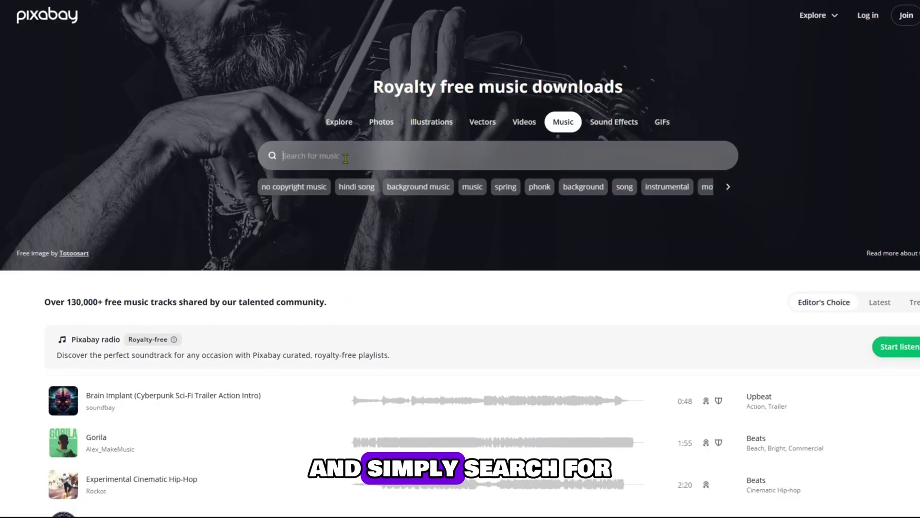
pyautogui.write('animated story backgr')
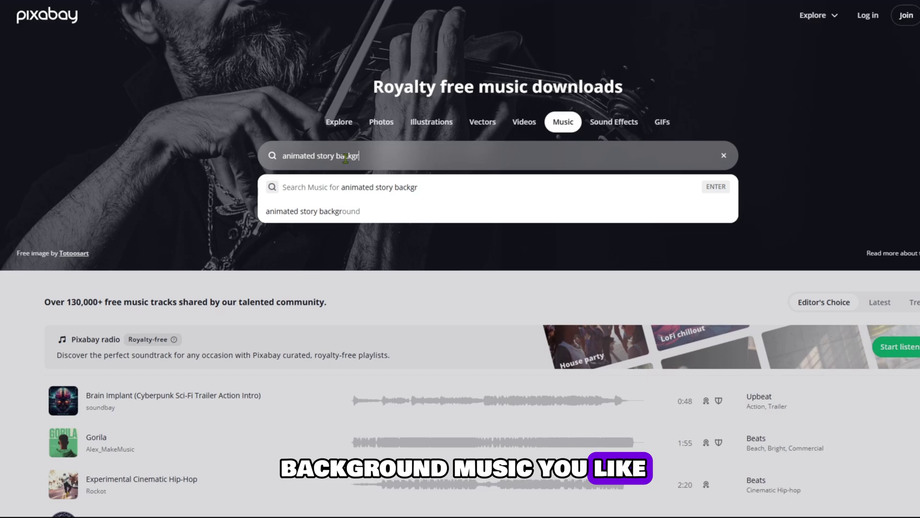
pyautogui.write('ound')
pyautogui.press('Return')
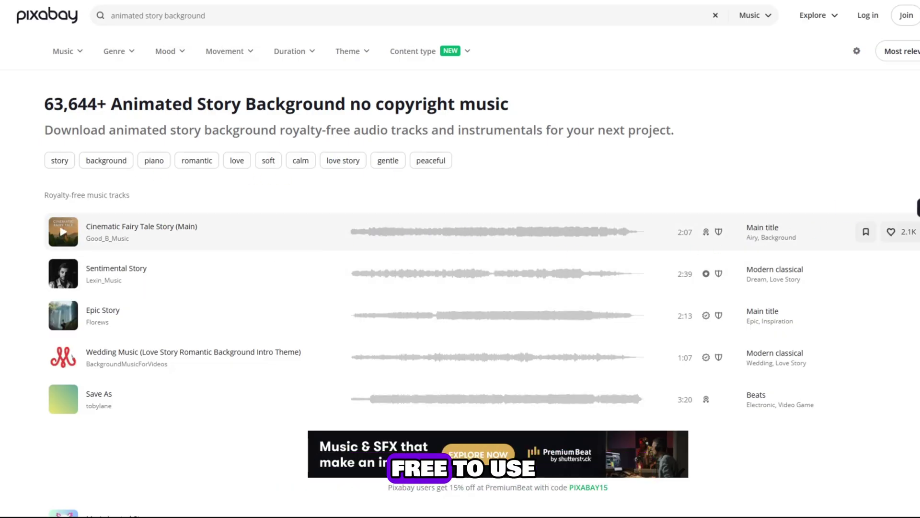
pyautogui.click(916, 232)
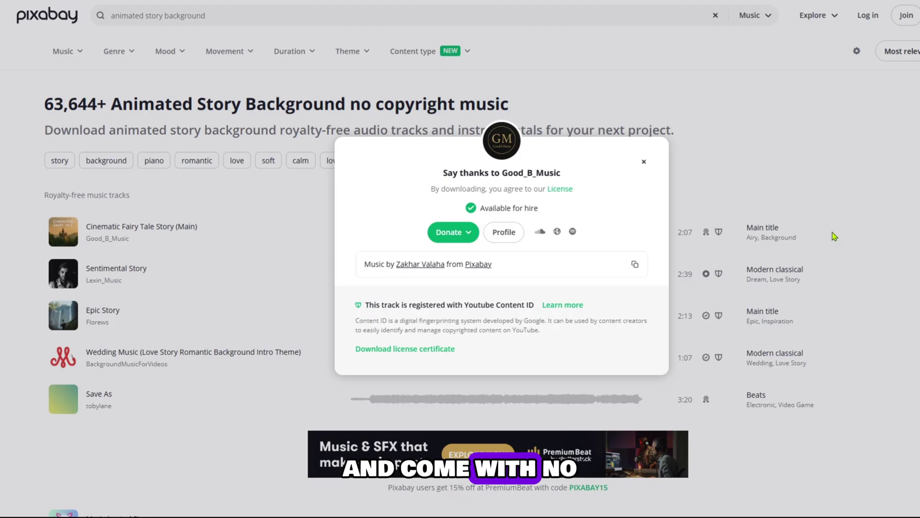
pyautogui.click(644, 162)
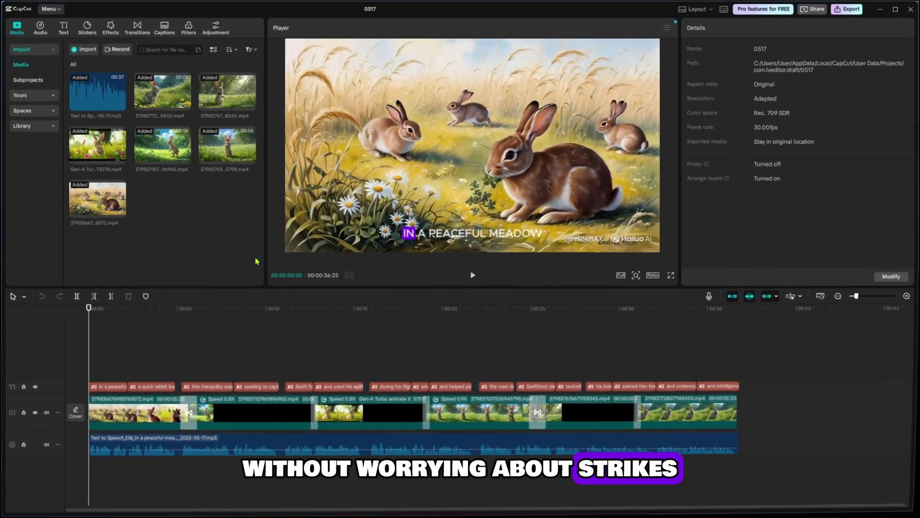
# Import cinematic-fairy-tale-story-main-8697.mp3 and place it on a track below the voice-over.
pyautogui.click(83, 49)
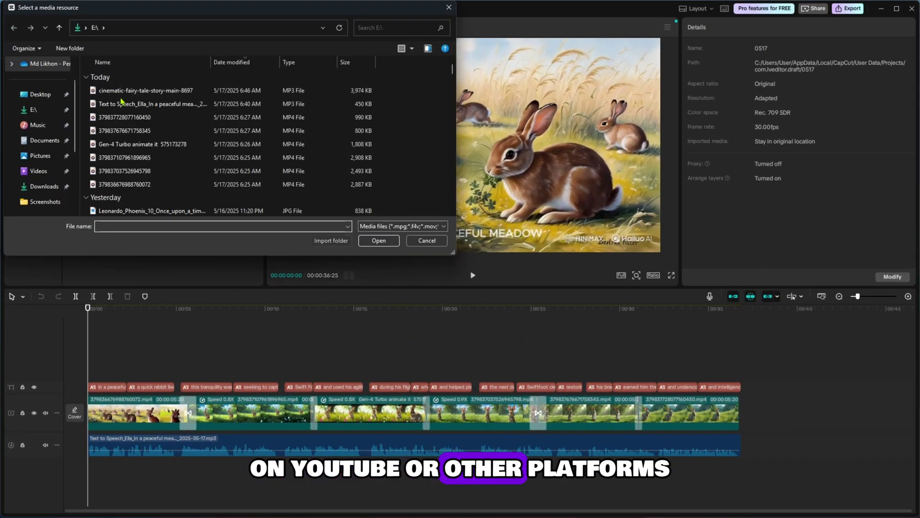
pyautogui.click(144, 90)
pyautogui.click(379, 240)
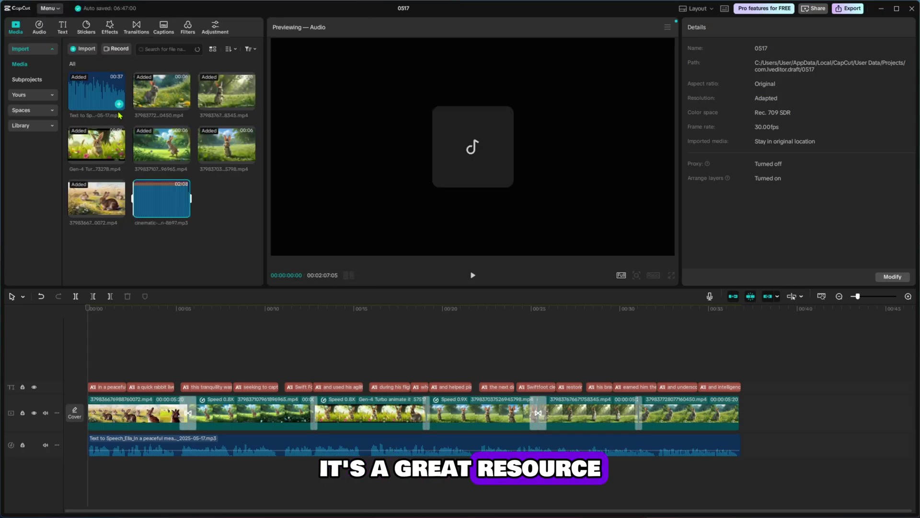
pyautogui.moveTo(162, 199); pyautogui.dragTo(88, 470)
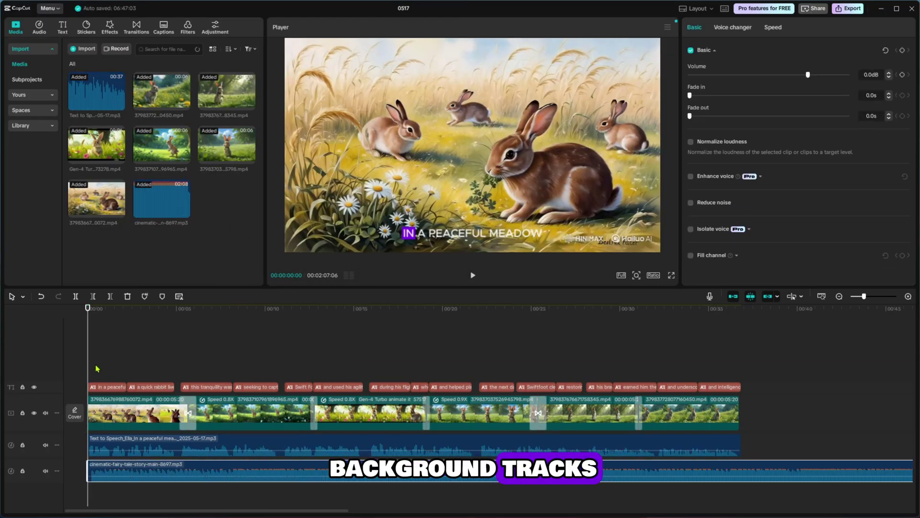
pyautogui.moveTo(185, 369); pyautogui.dragTo(739, 382)
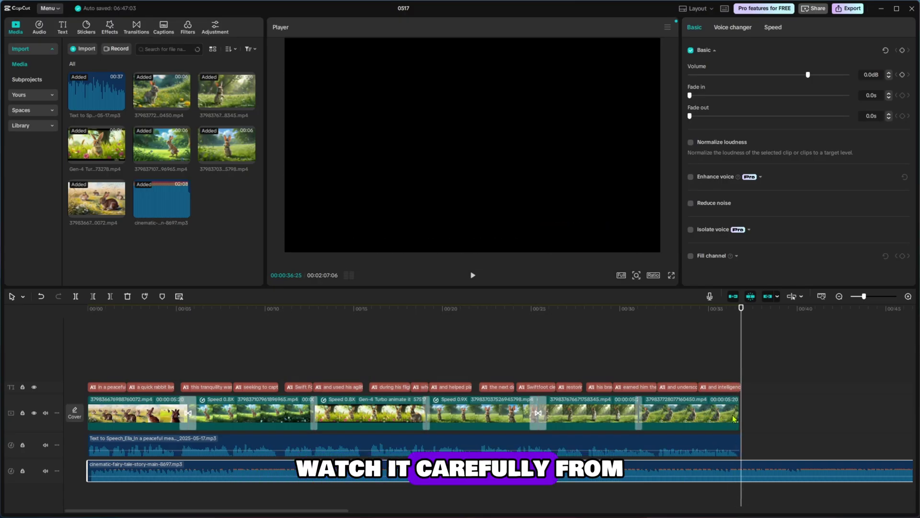
# Trim the fairy-tale music to end with the 36-second video and lower it to -4.0dB.
pyautogui.click(113, 299)
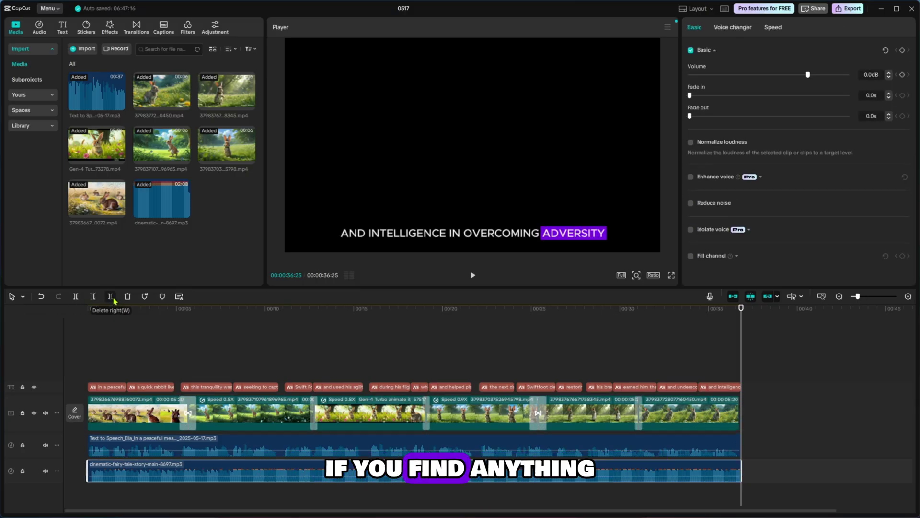
pyautogui.moveTo(740, 355); pyautogui.dragTo(331, 355)
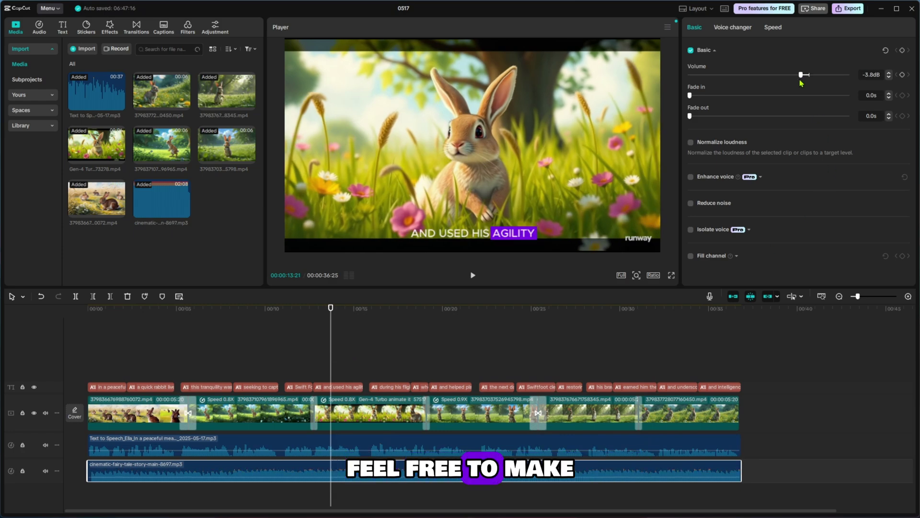
pyautogui.moveTo(330, 342); pyautogui.dragTo(61, 363)
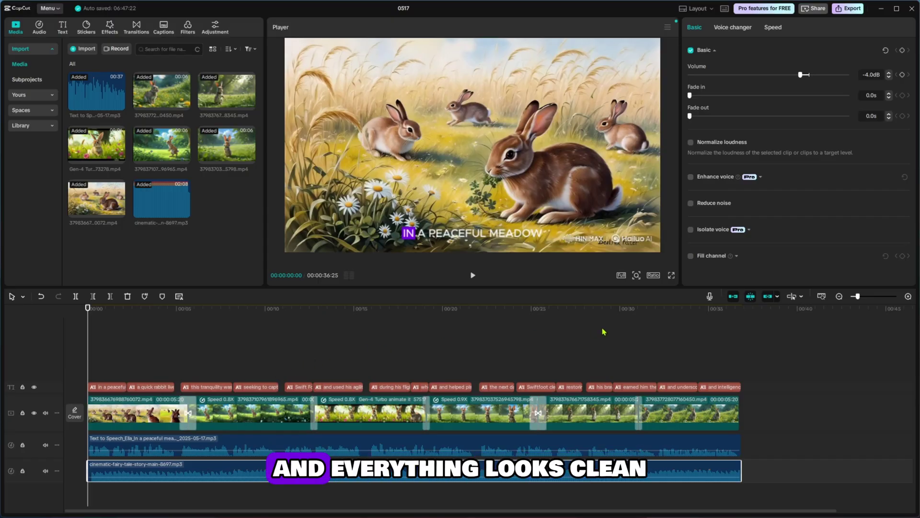